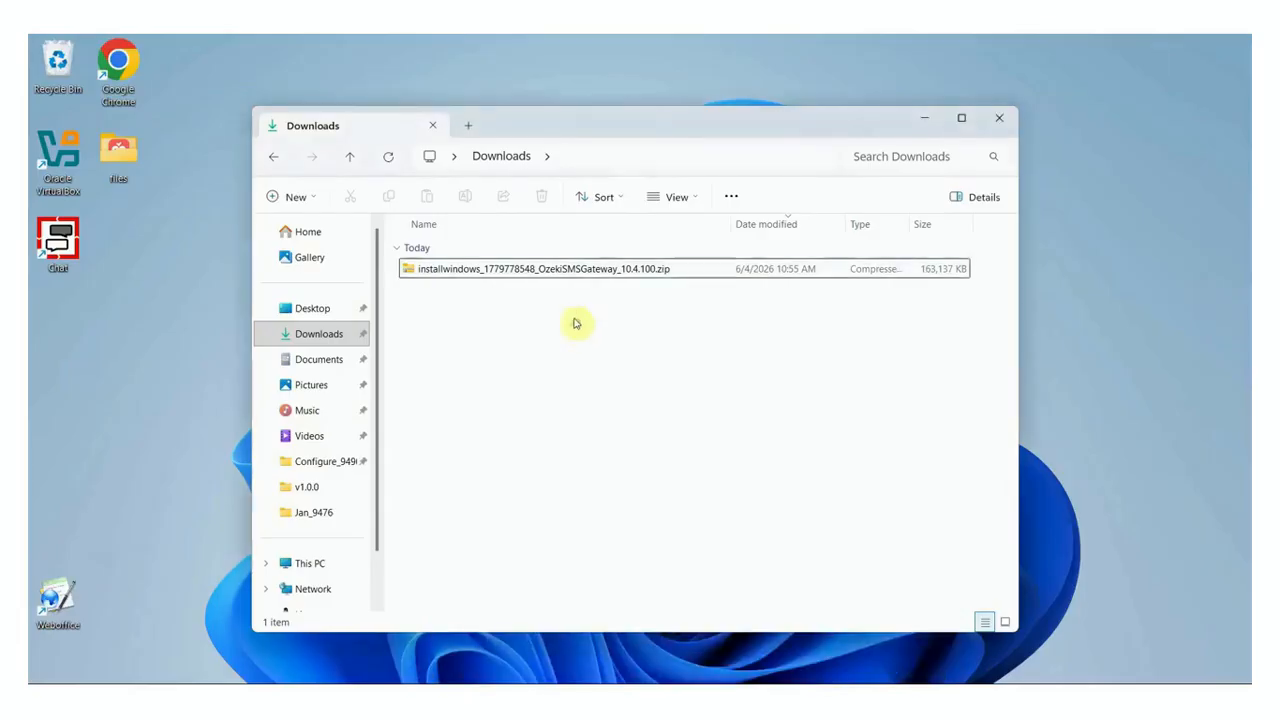
Extract all files from the downloaded Ozeki SMS Gateway zip
right_click(578, 272)
left_click(660, 335)
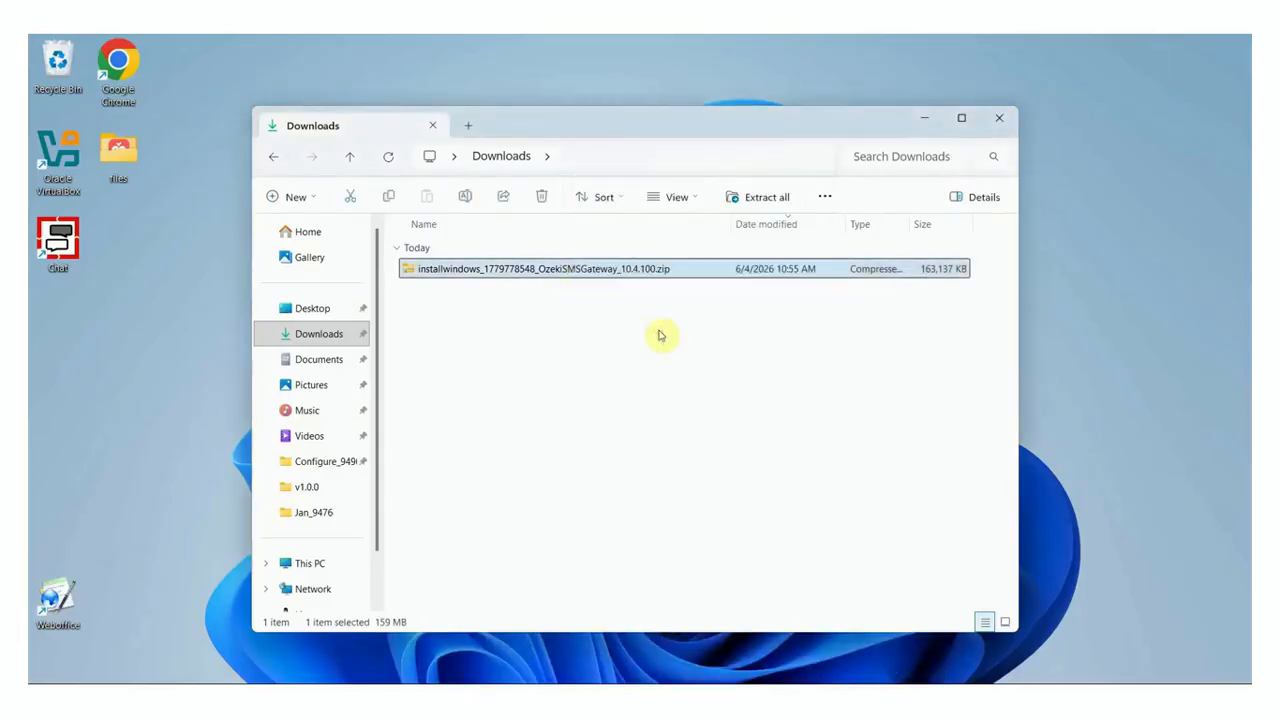
left_click(803, 548)
Run OzekiSMSGateway_10.4.100.exe from the extracted folder and advance the wizard to the License Agreement
double_click(668, 293)
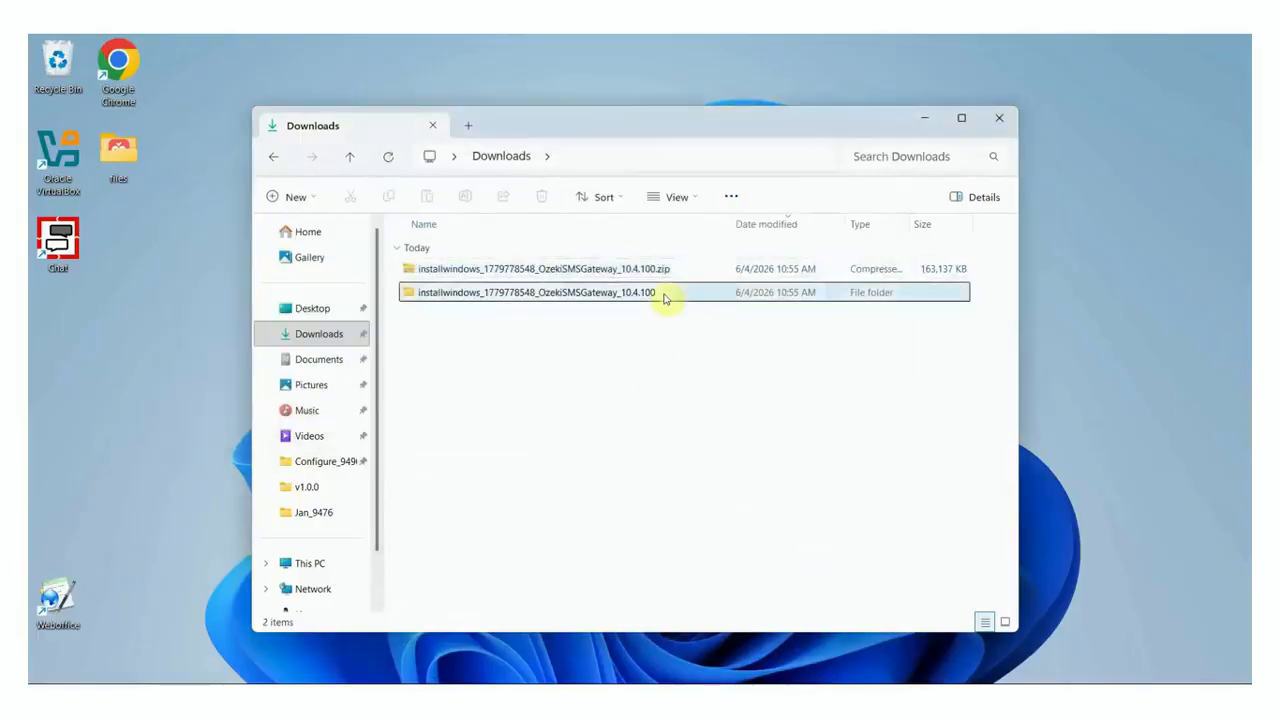
double_click(588, 278)
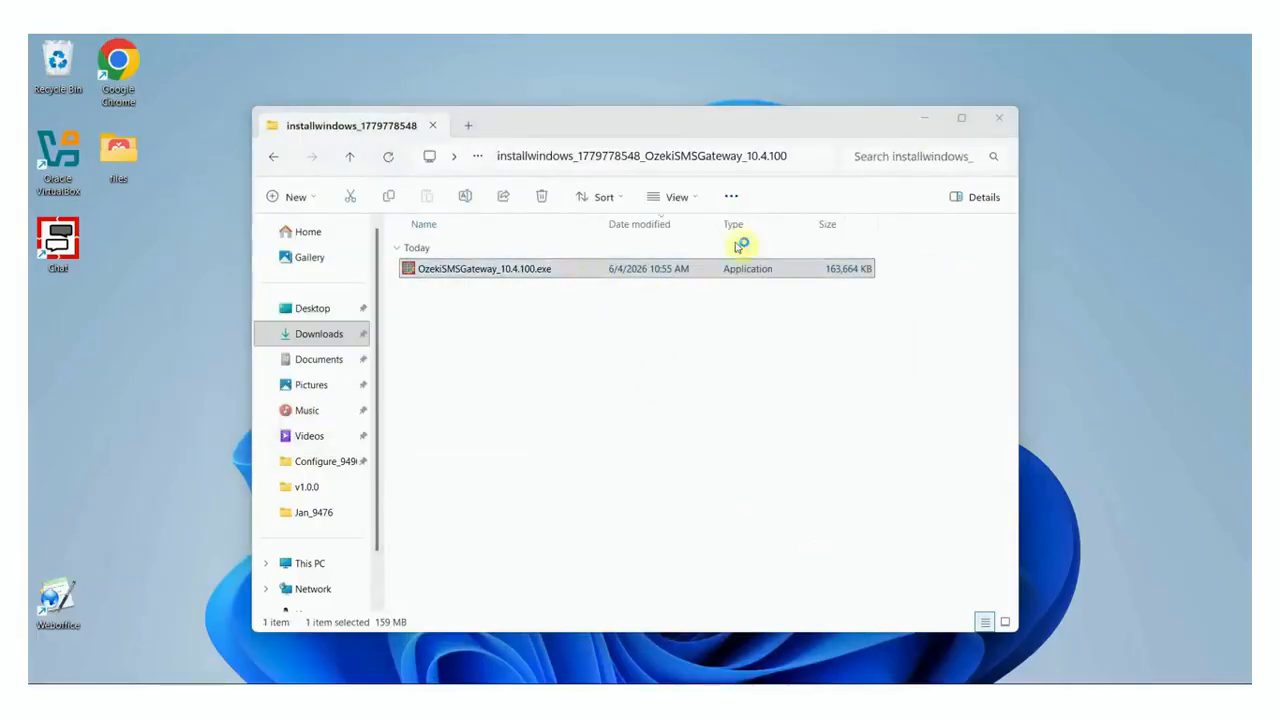
left_click(930, 120)
left_click(744, 498)
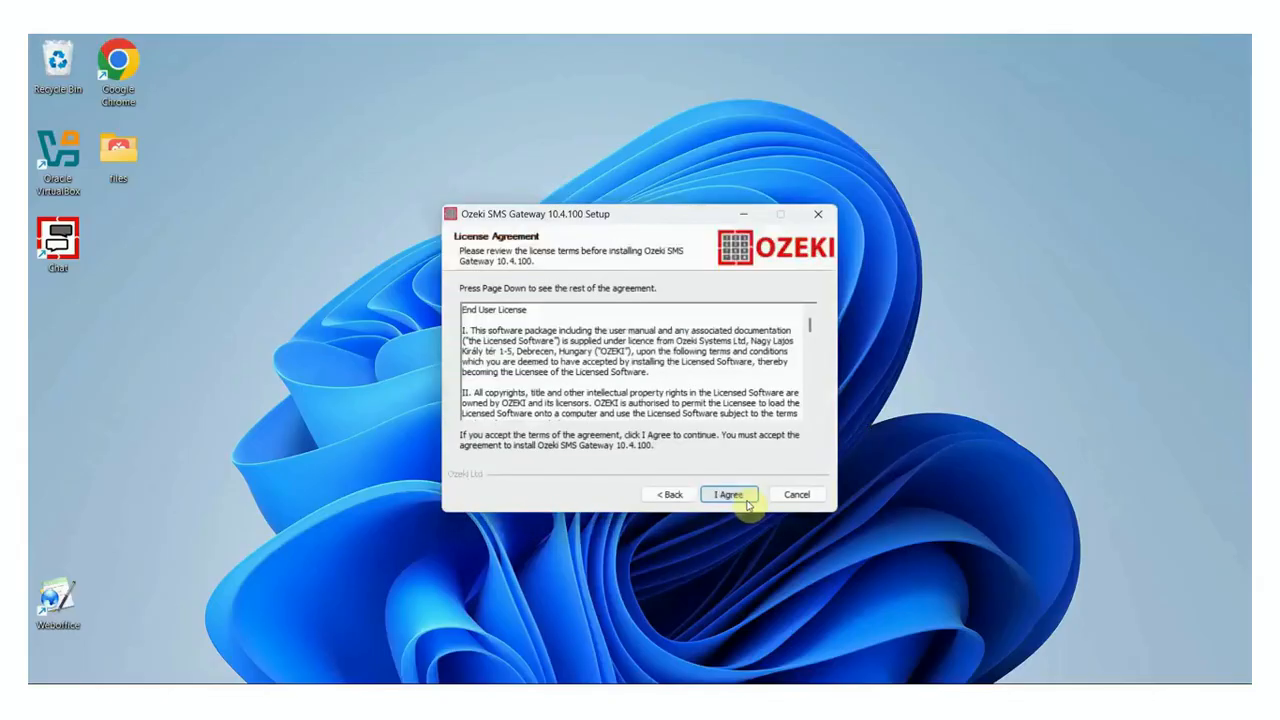
Accept the licence, install Ozeki SMS Gateway 10.4.100, and finish setup to launch it
left_click(744, 498)
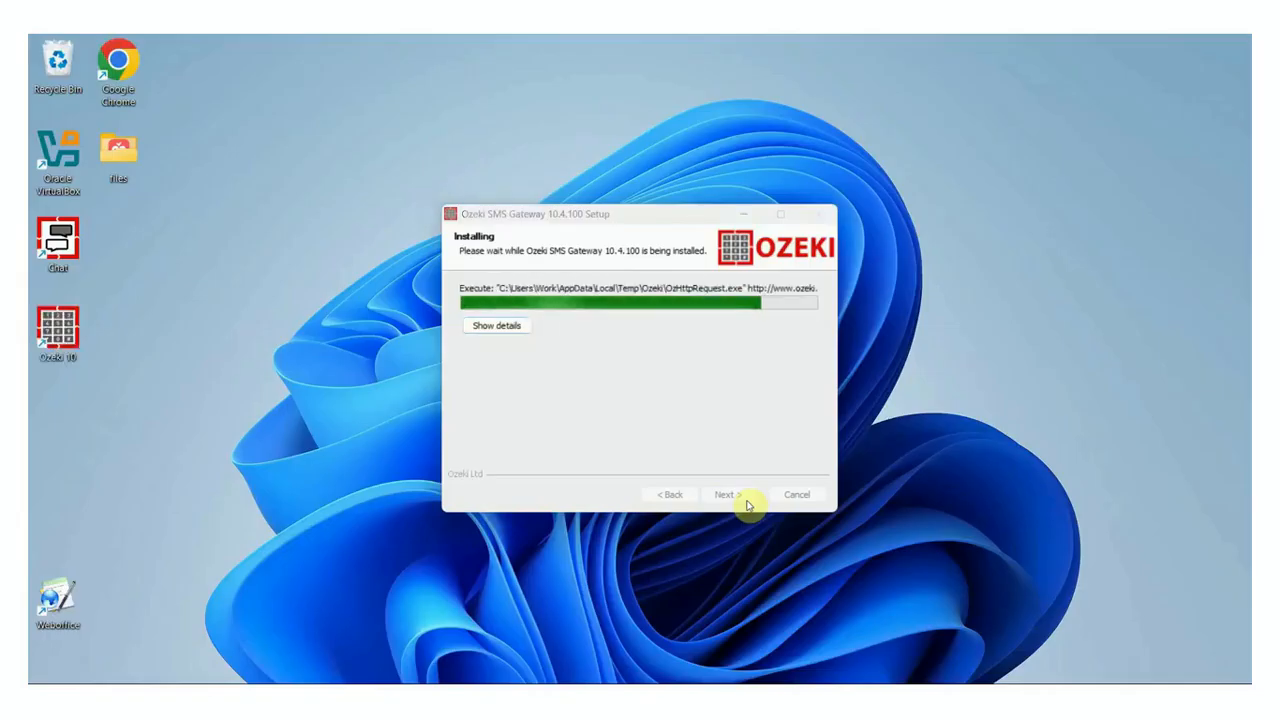
left_click(745, 501)
left_click(745, 501)
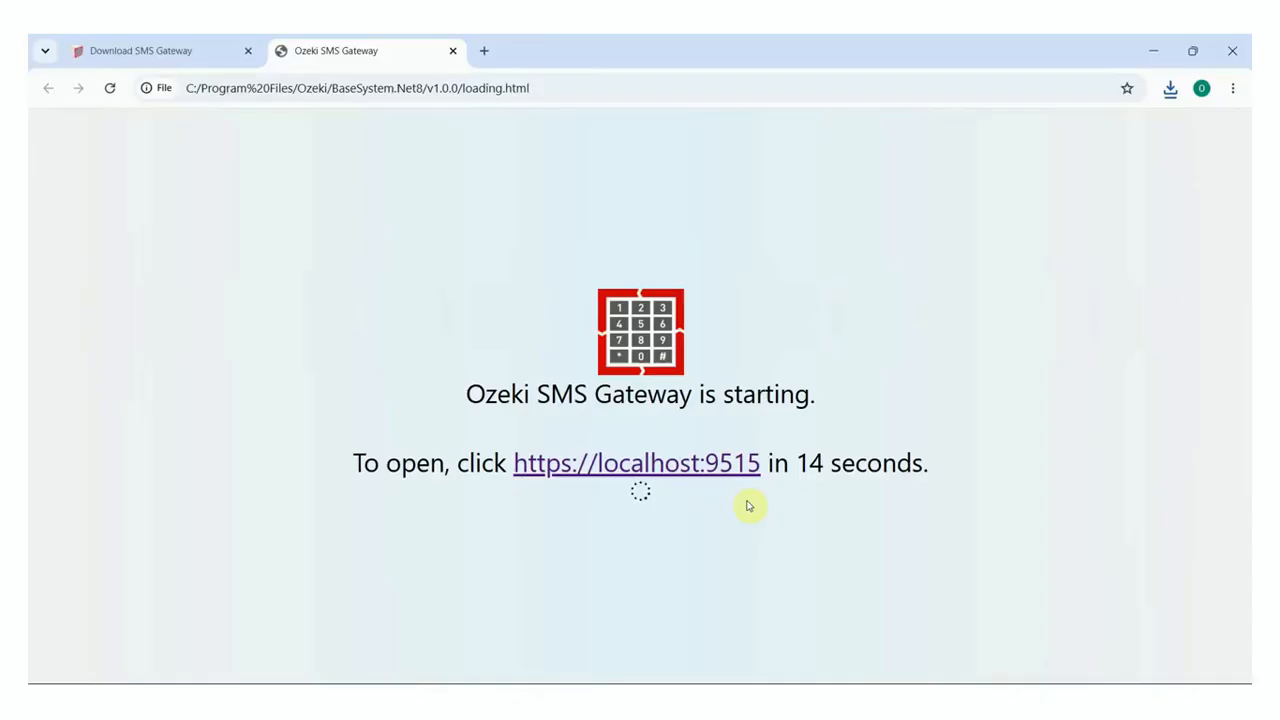
Open the SMS Gateway app at localhost:9515 and start installing an SMPP client connection
left_click(248, 50)
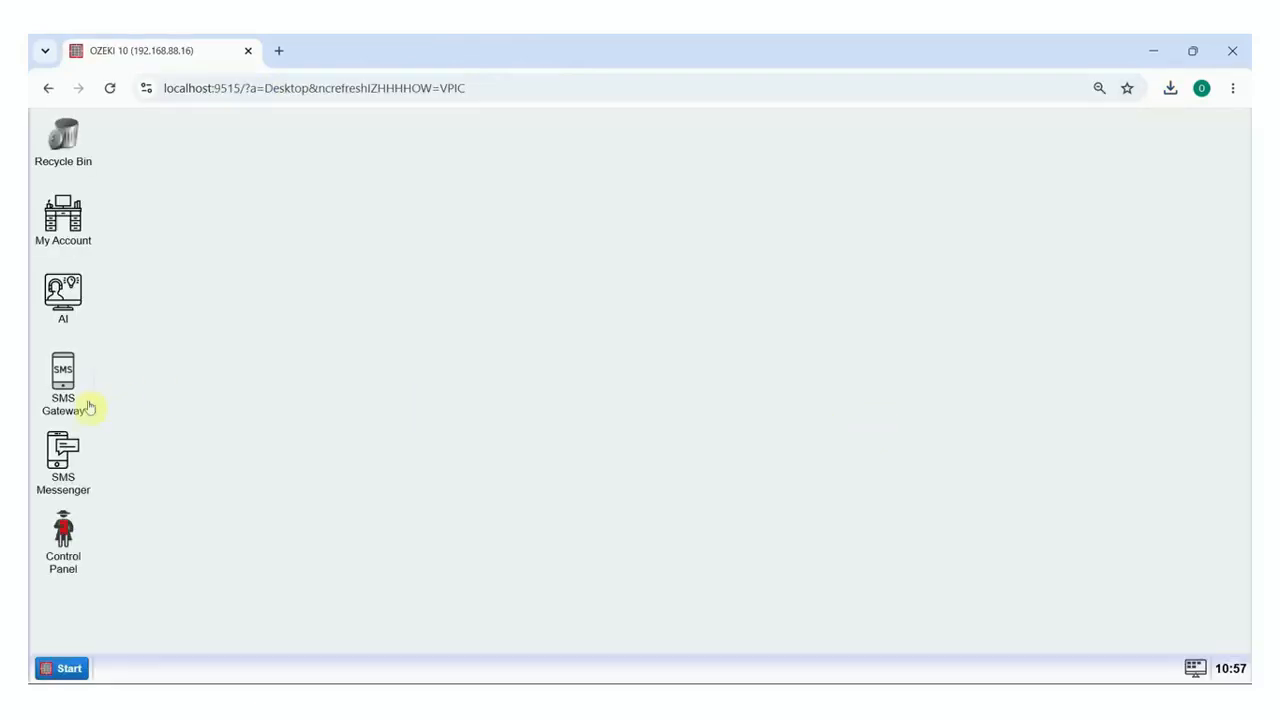
left_click(78, 405)
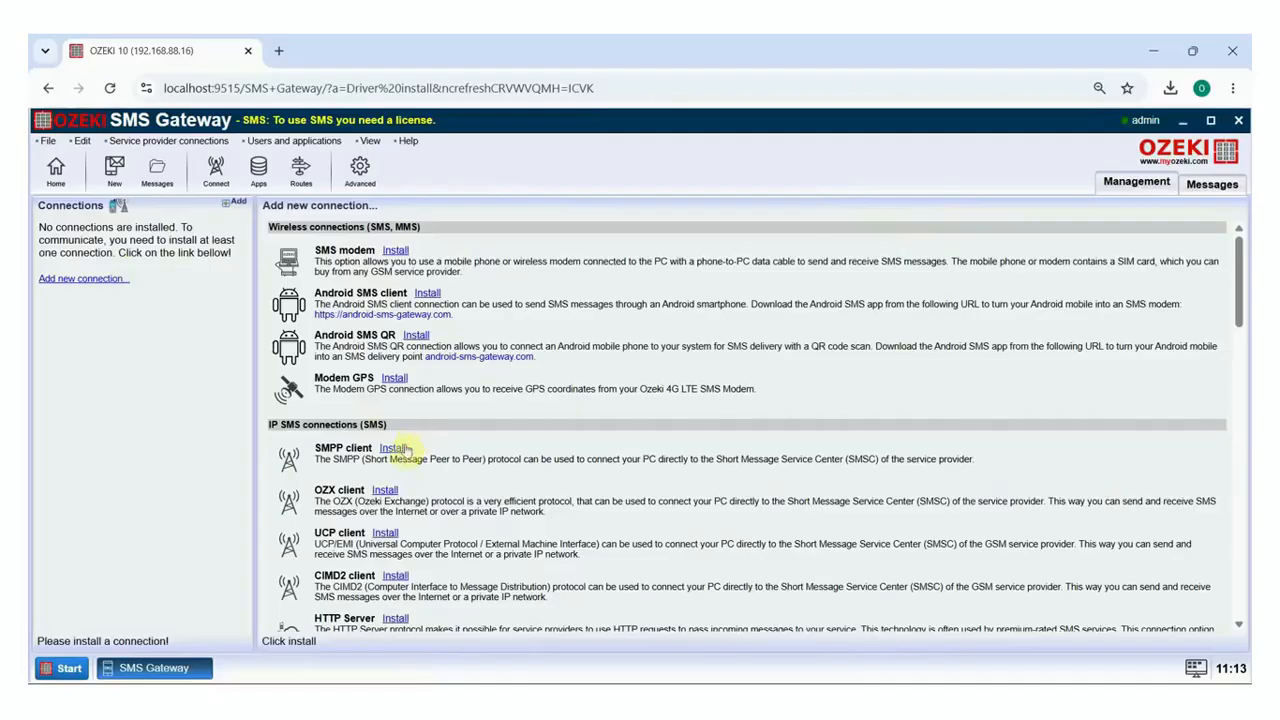
left_click(395, 210)
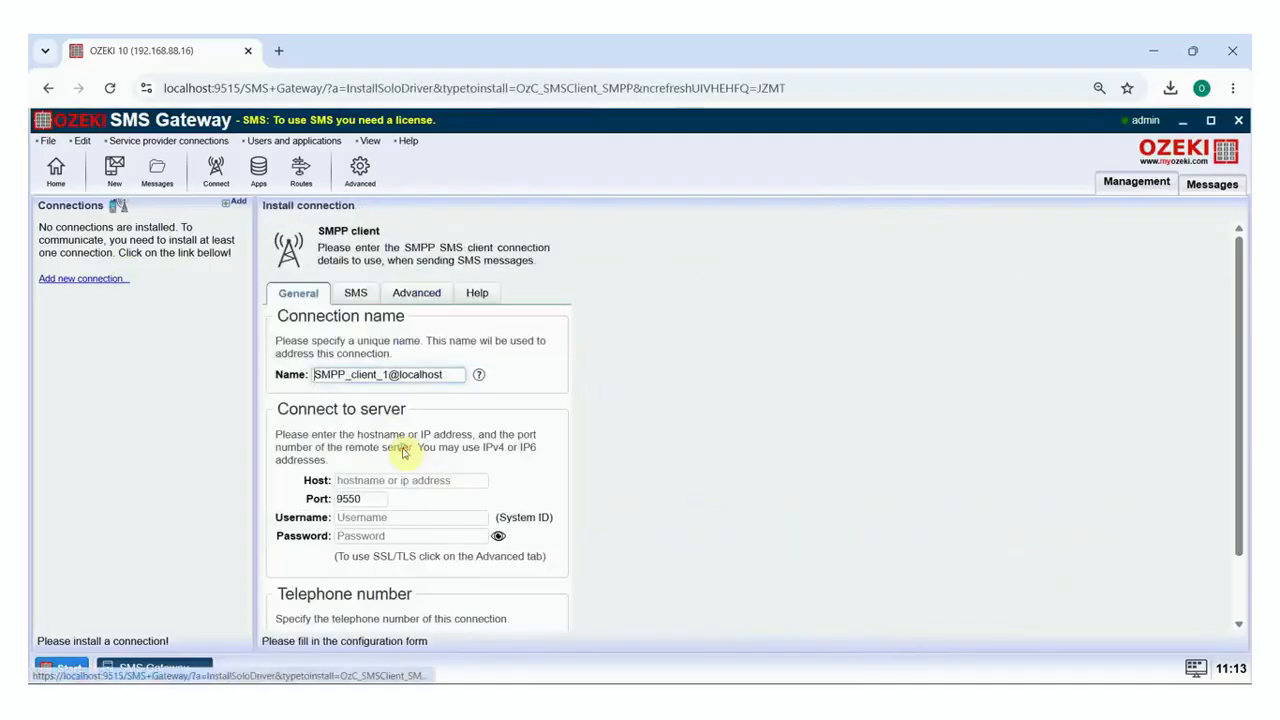
Point the SMPP client at host localhost, port 9700, and enter its login name and password
scroll(404, 440, "down", 2)
left_click(418, 404)
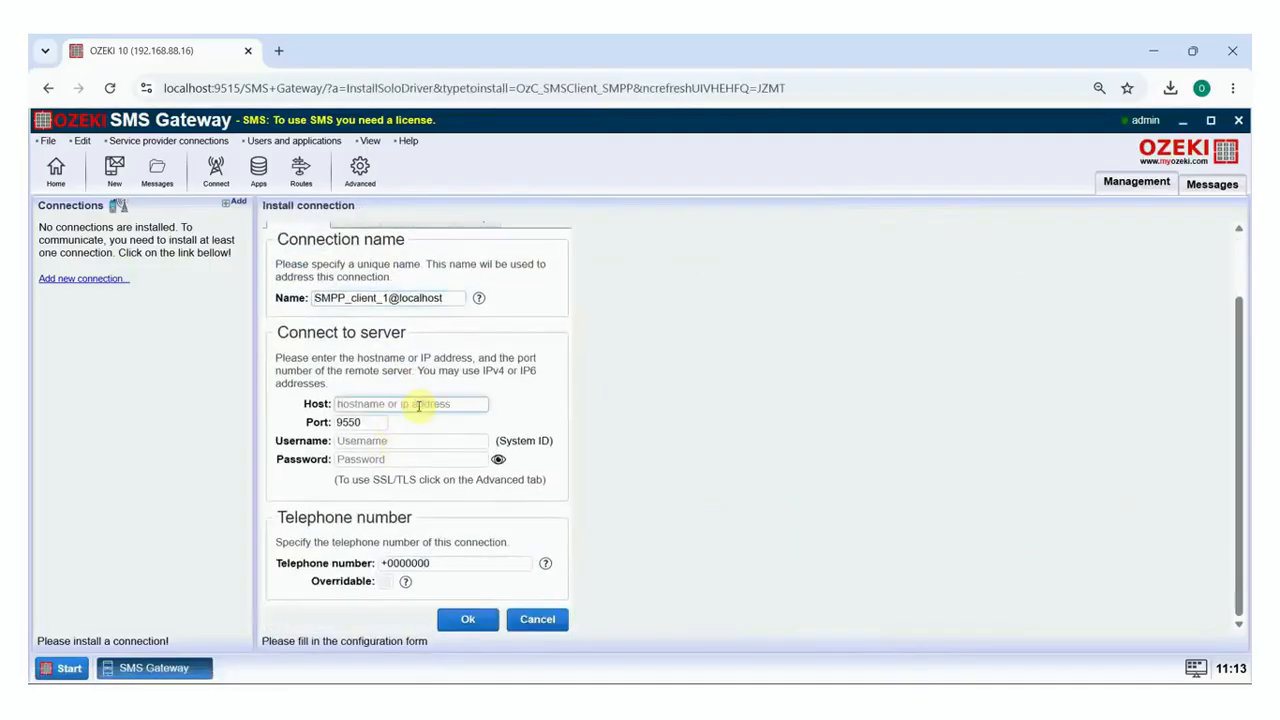
type("localhost")
key("Tab")
type("9700")
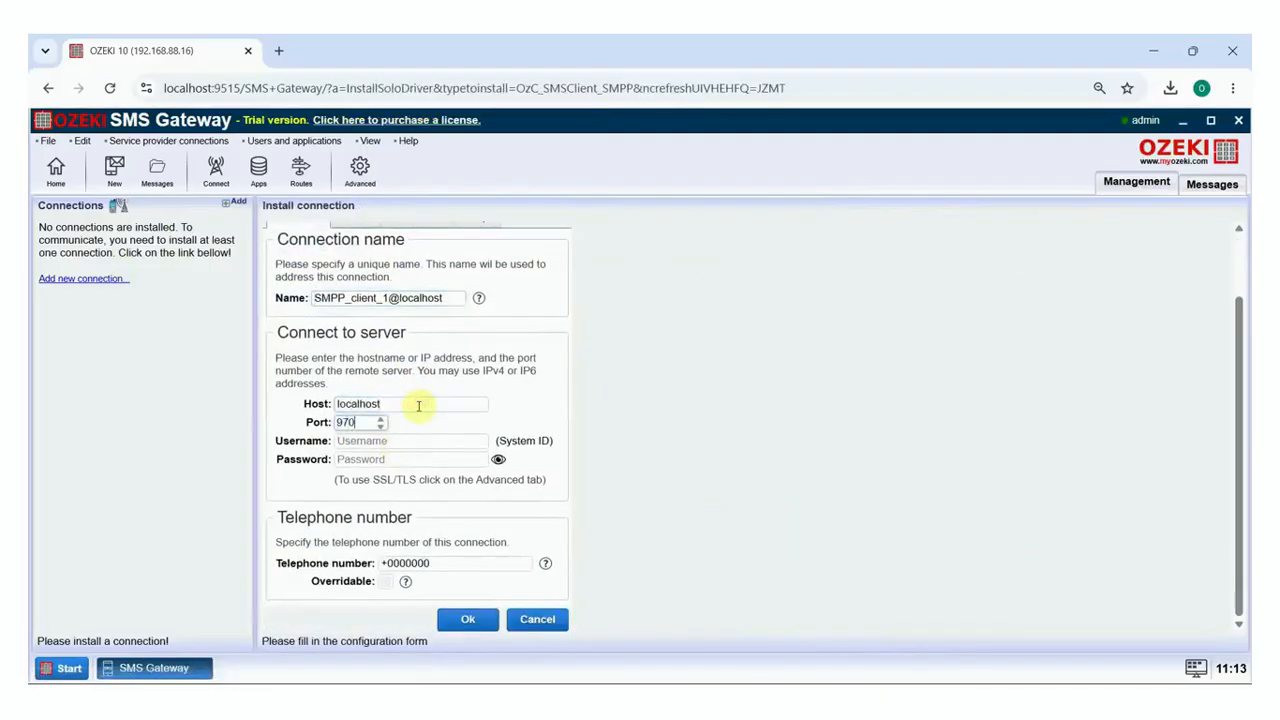
left_click(424, 440)
type("smpp1")
key("Tab")
type("qwe123")
Enter the connection's telephone number as overridable, save the SMPP client, and switch it online
left_click(443, 561)
double_click(443, 561)
type("+36301234567")
left_click(385, 581)
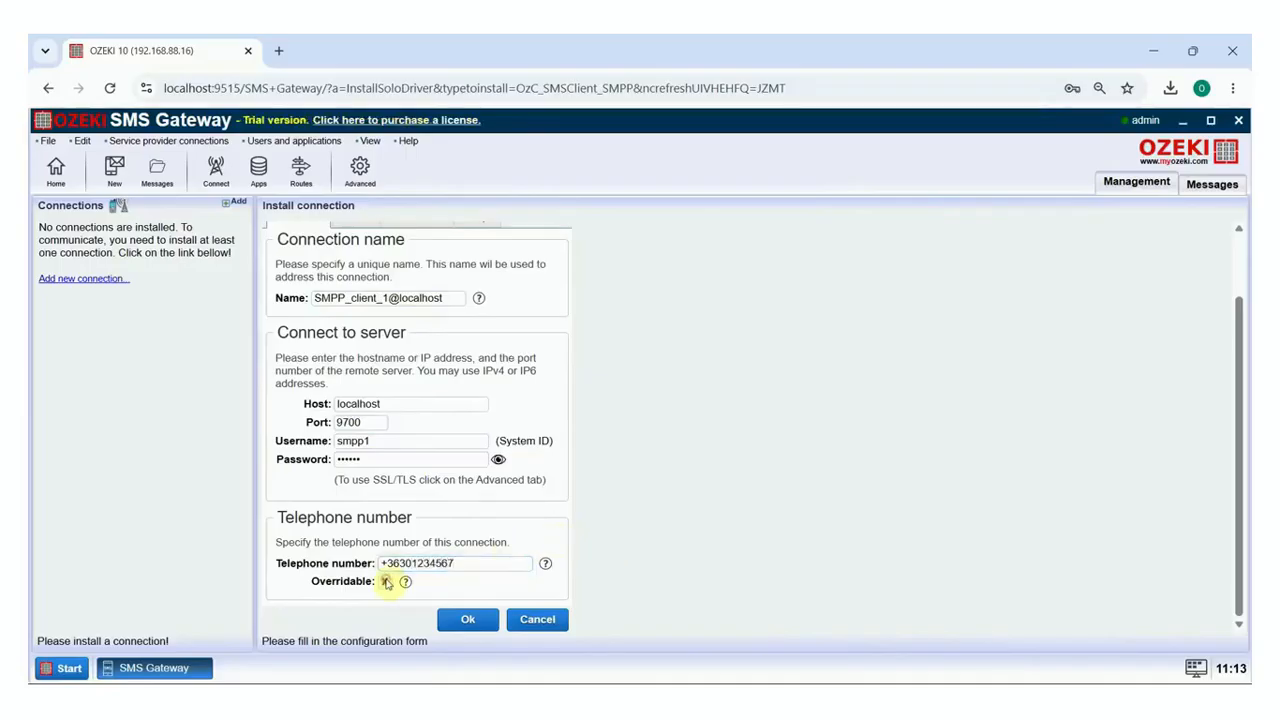
left_click(468, 619)
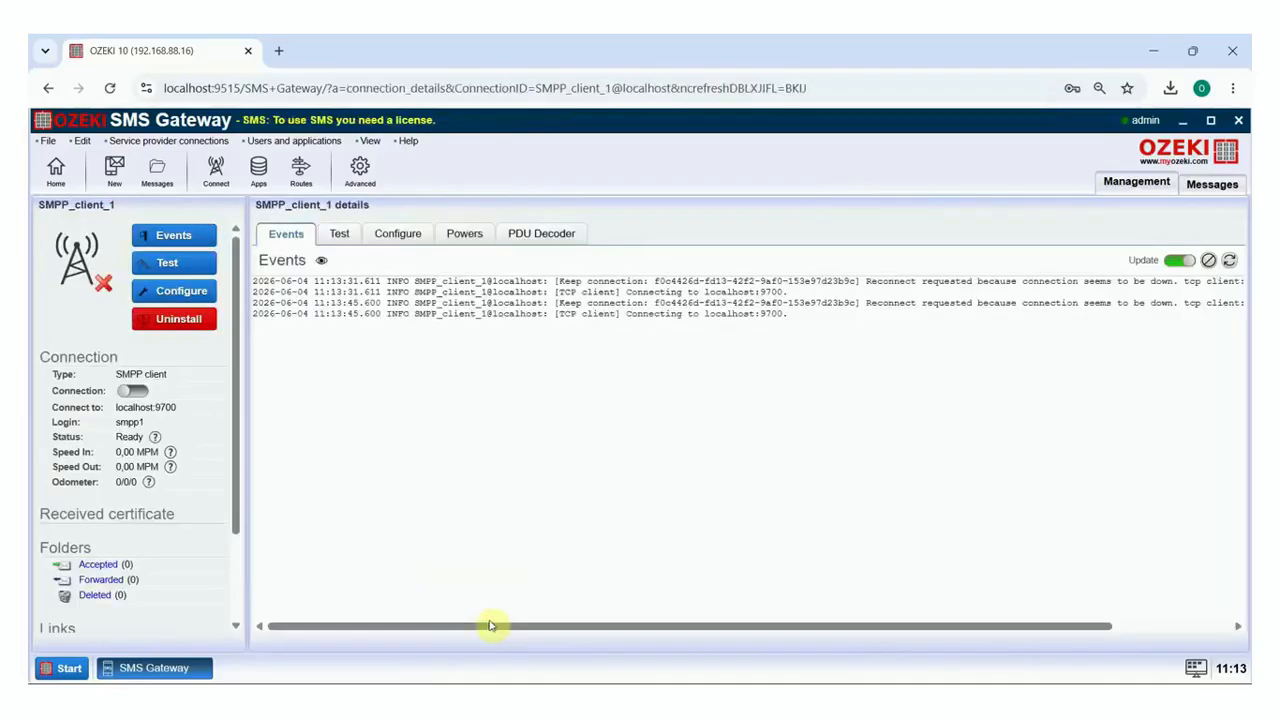
left_click(140, 392)
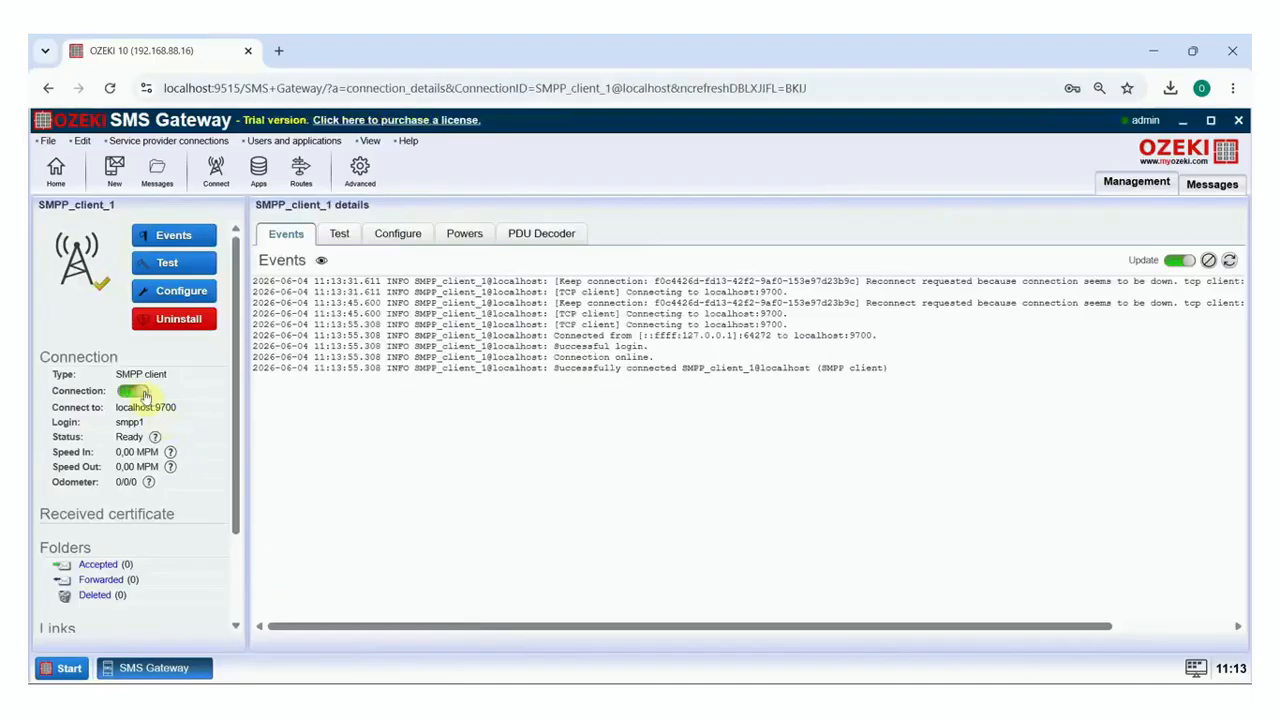
left_click(56, 172)
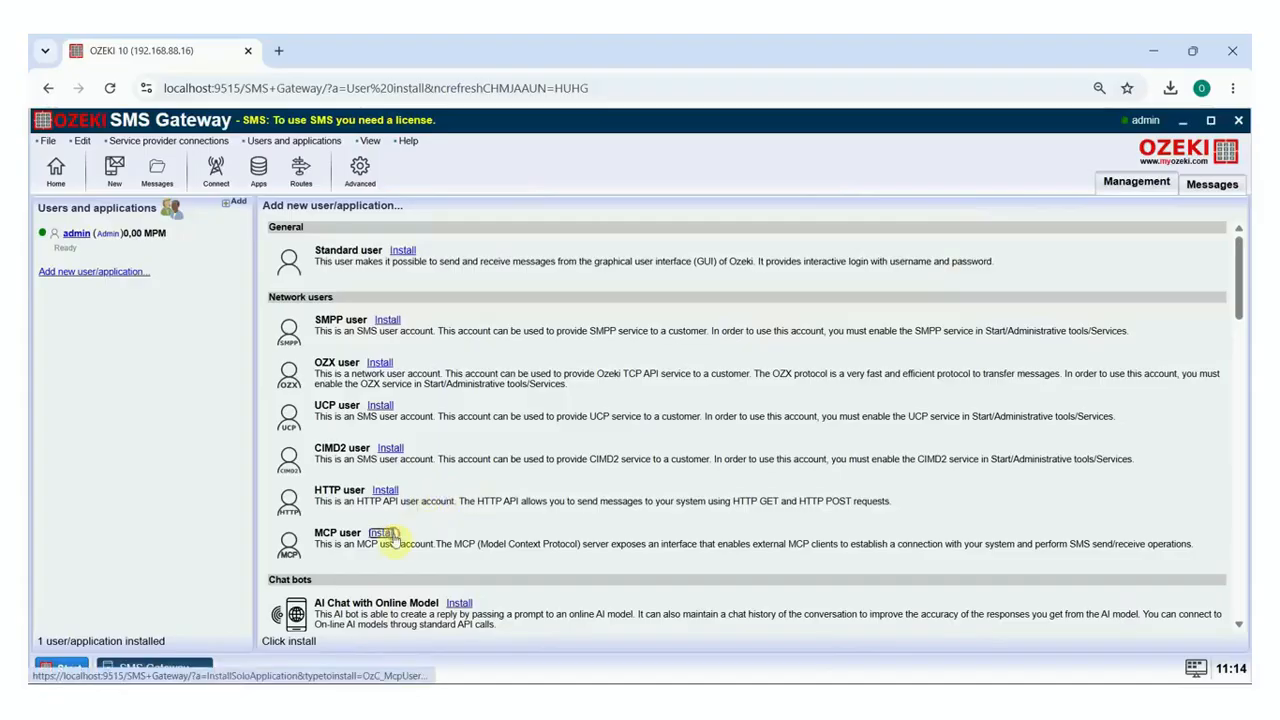
Install an MCP user named MCPUser1
left_click(395, 537)
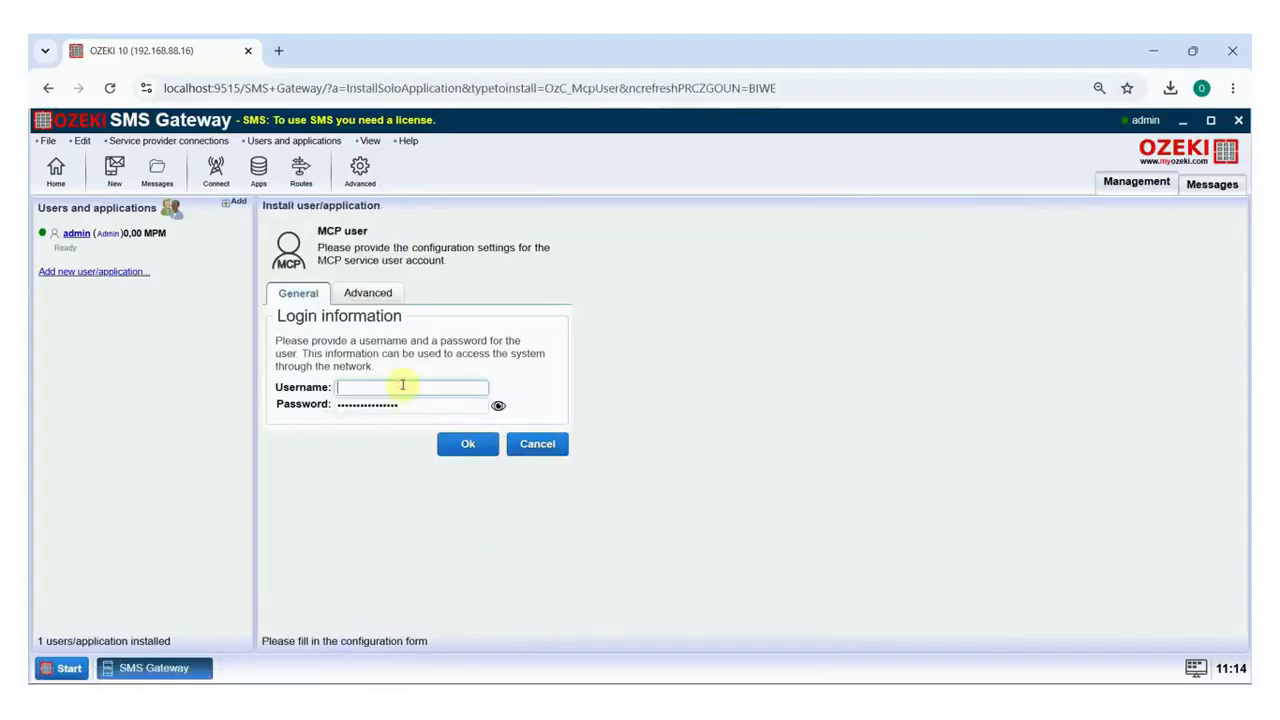
type("MCPUser1")
left_click(468, 444)
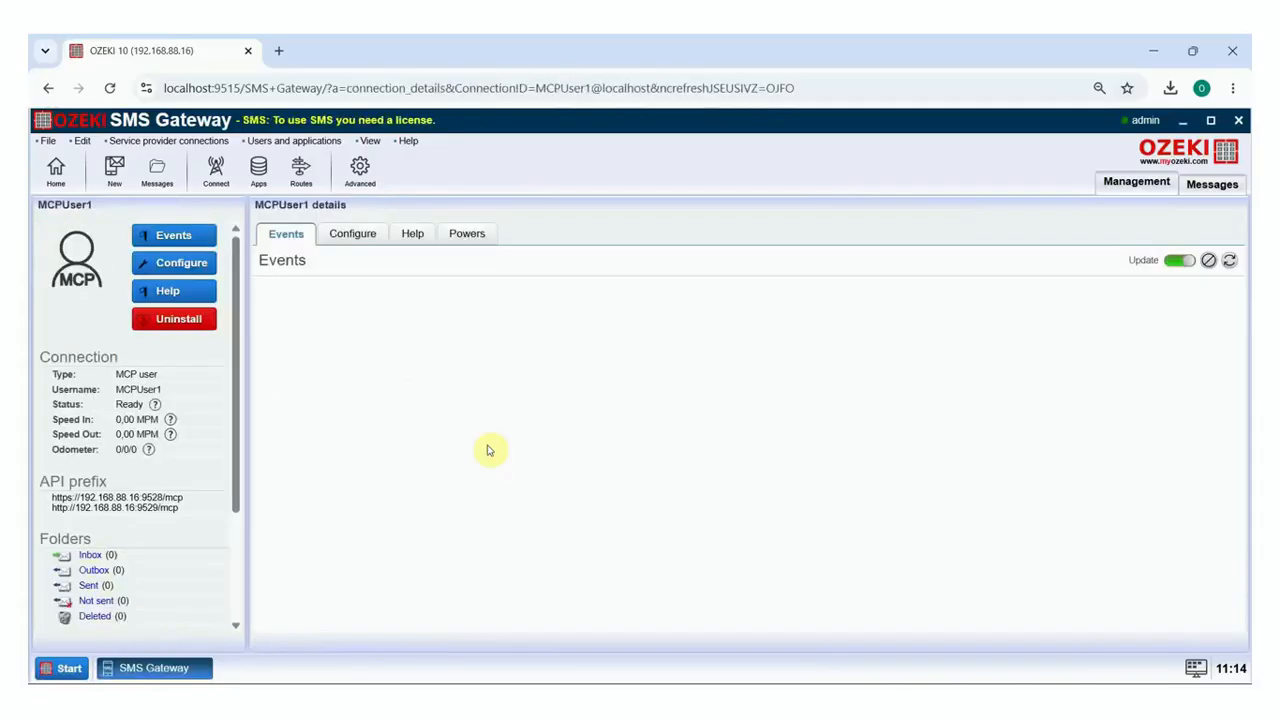
Generate a new API key in MCPUser1's advanced settings and copy it
left_click(372, 236)
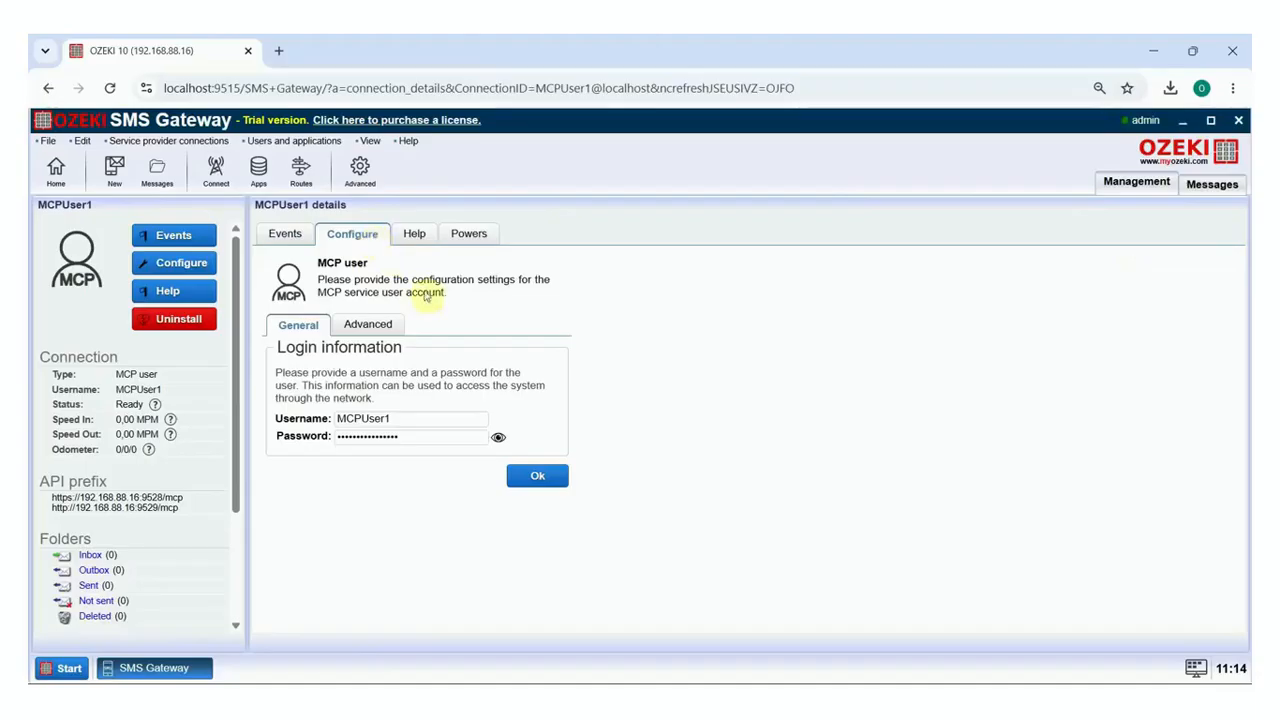
left_click(397, 326)
left_click(345, 350)
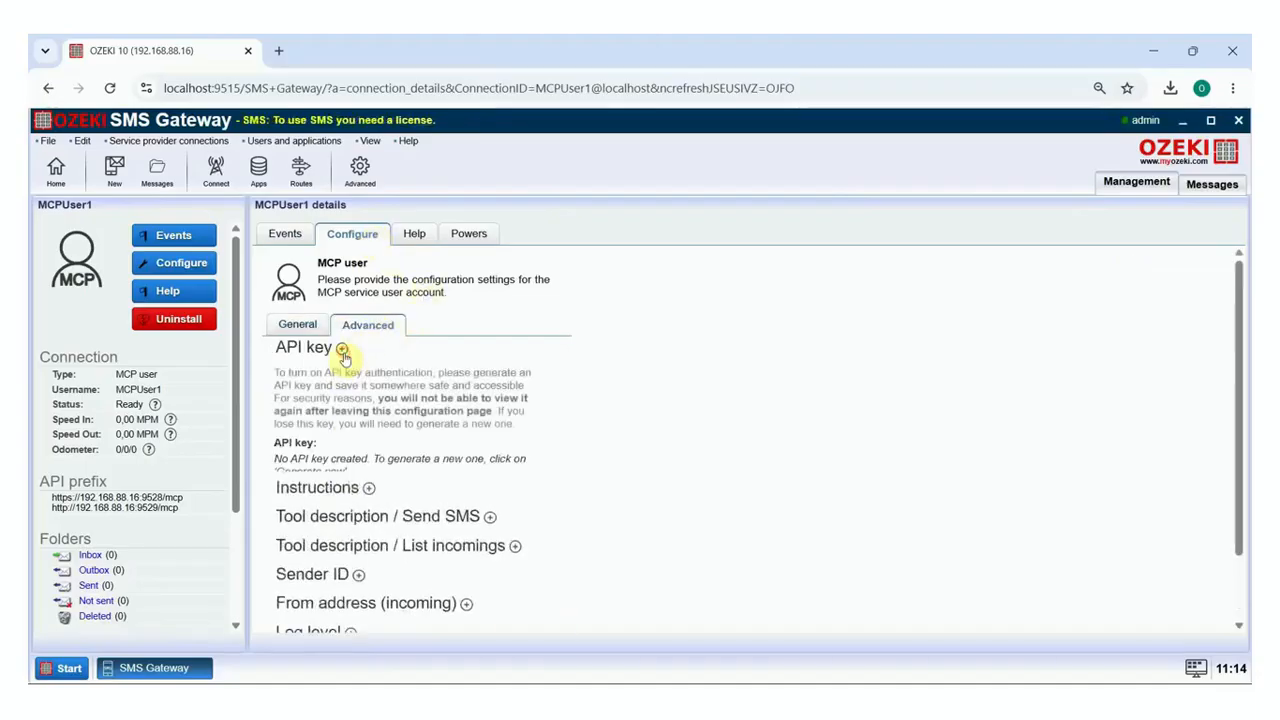
left_click(463, 502)
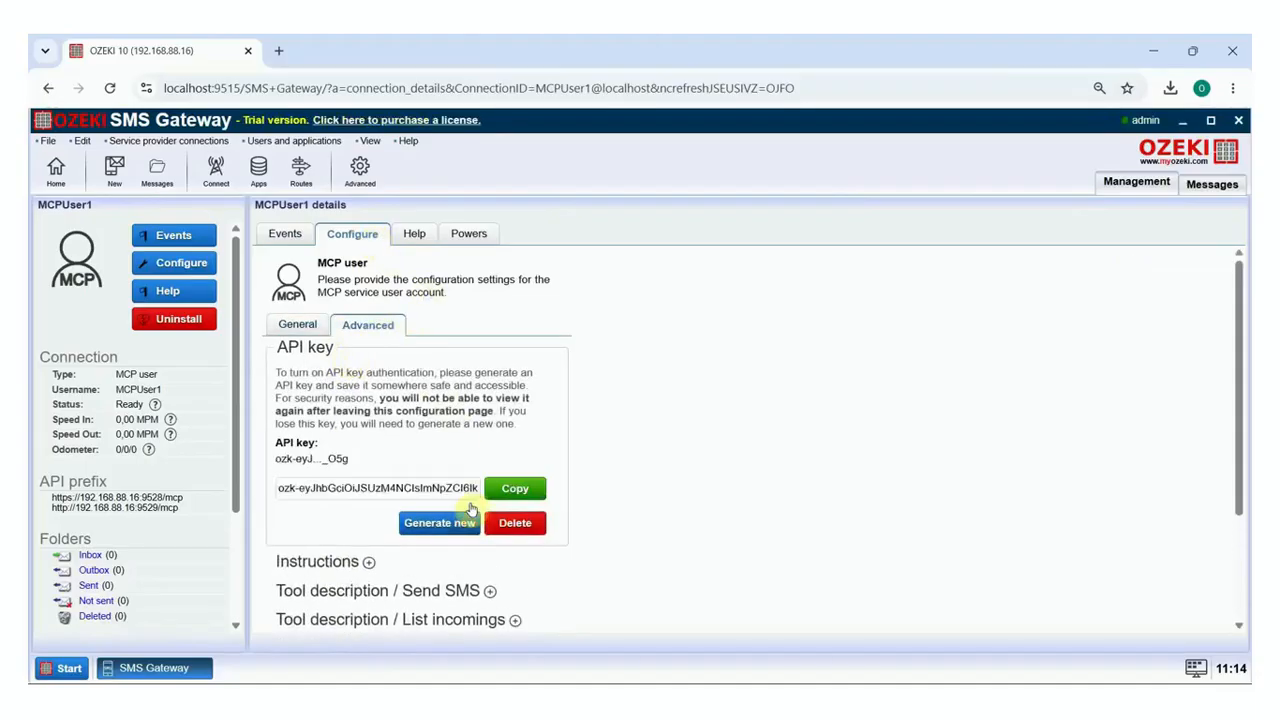
left_click(516, 491)
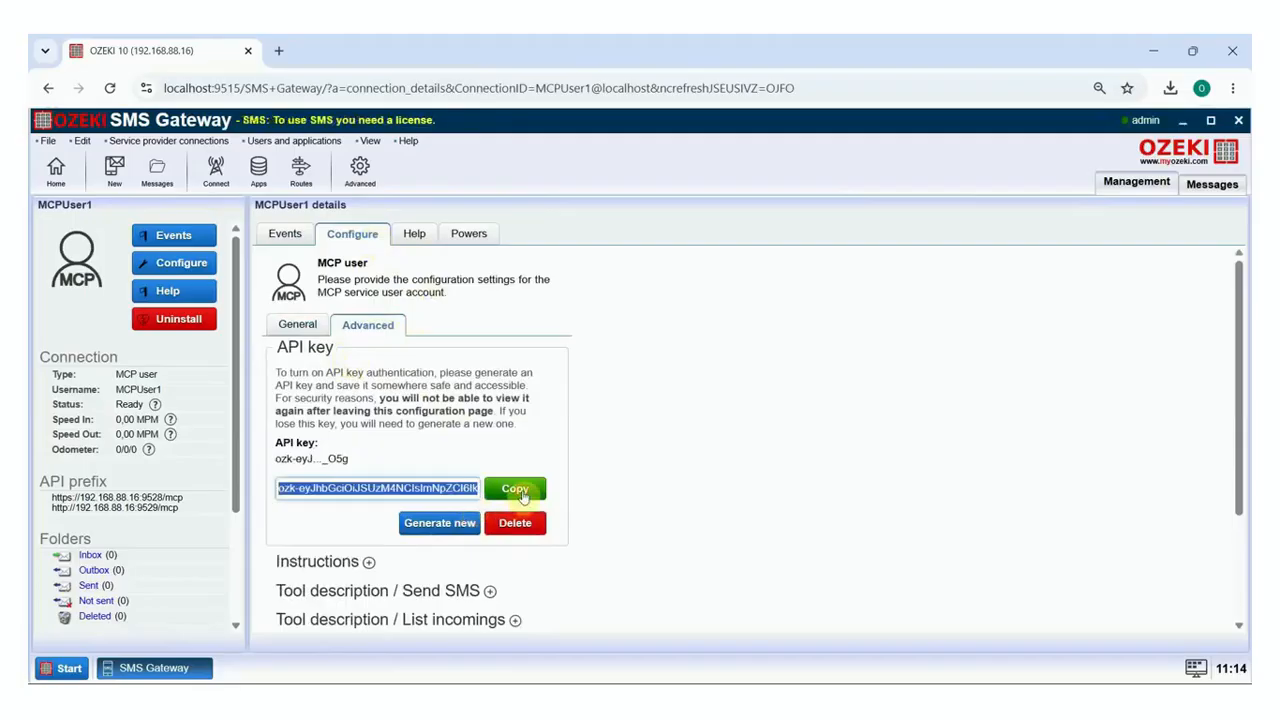
left_click(56, 170)
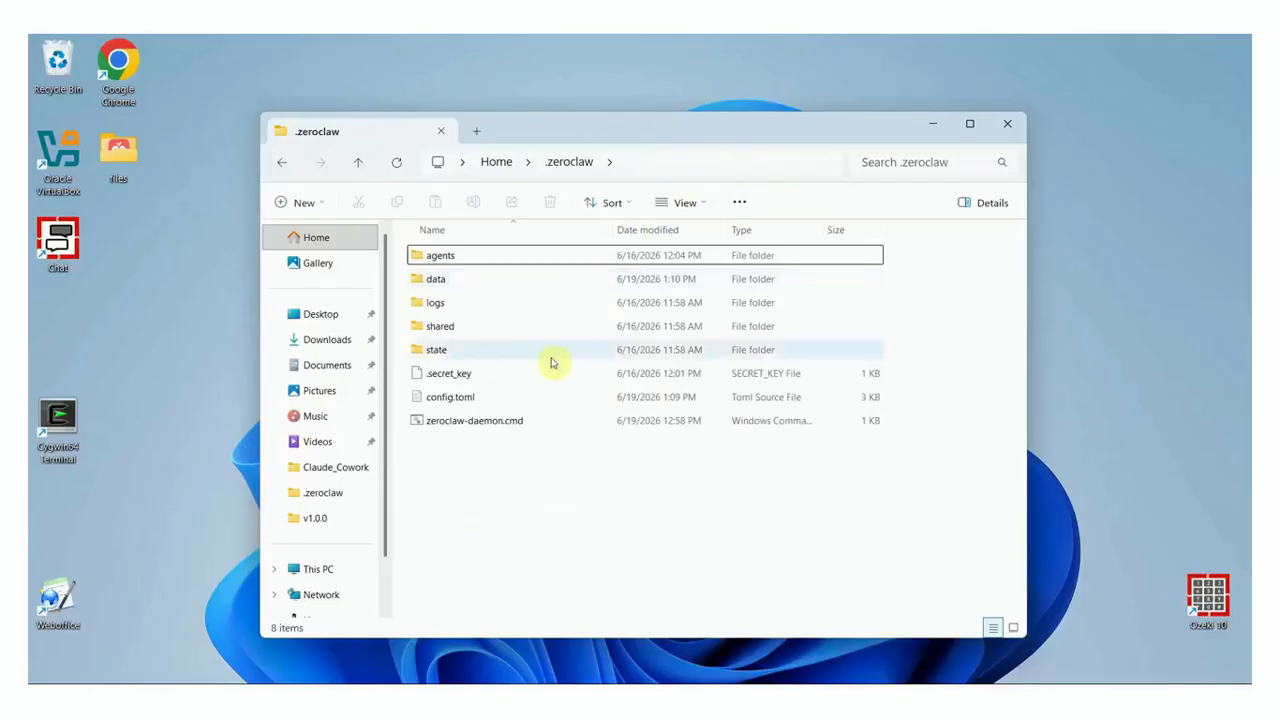
Paste the ozeki-sms-mcp [mcp] server block at the end of config.toml, below risk_profiles
left_click(549, 399)
double_click(549, 399)
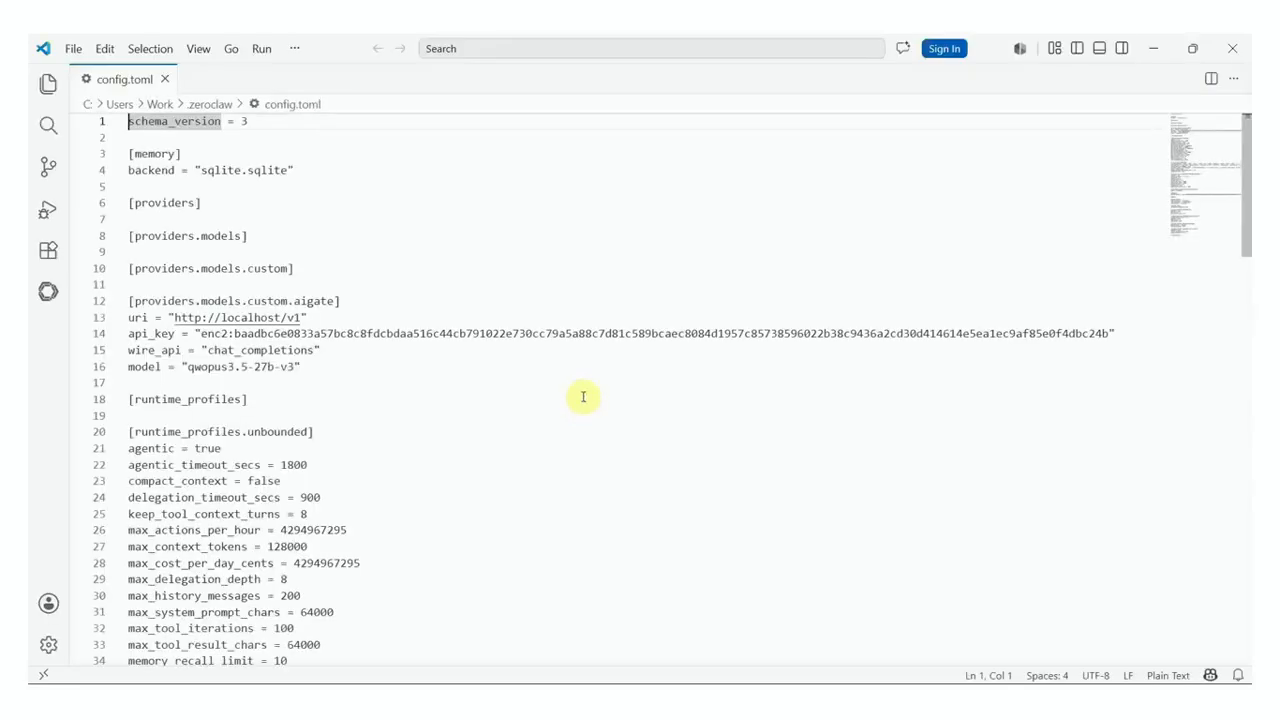
scroll(1247, 234, "down", 20)
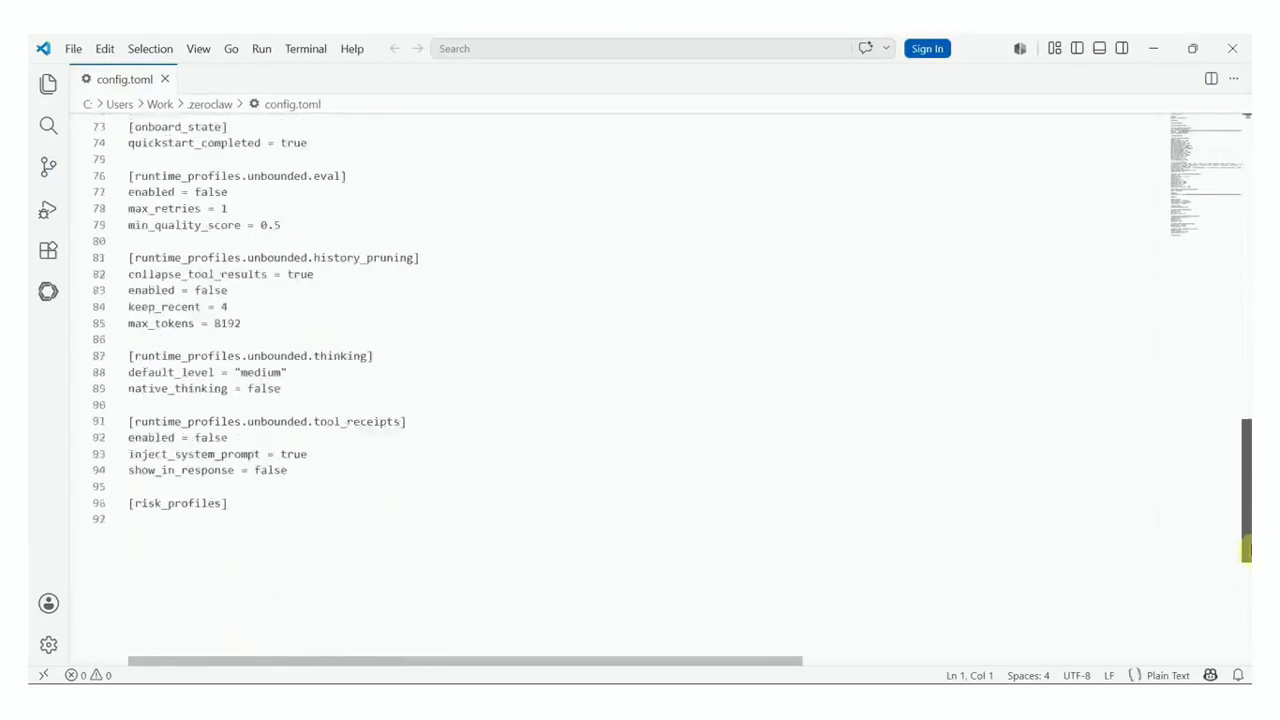
left_click(289, 234)
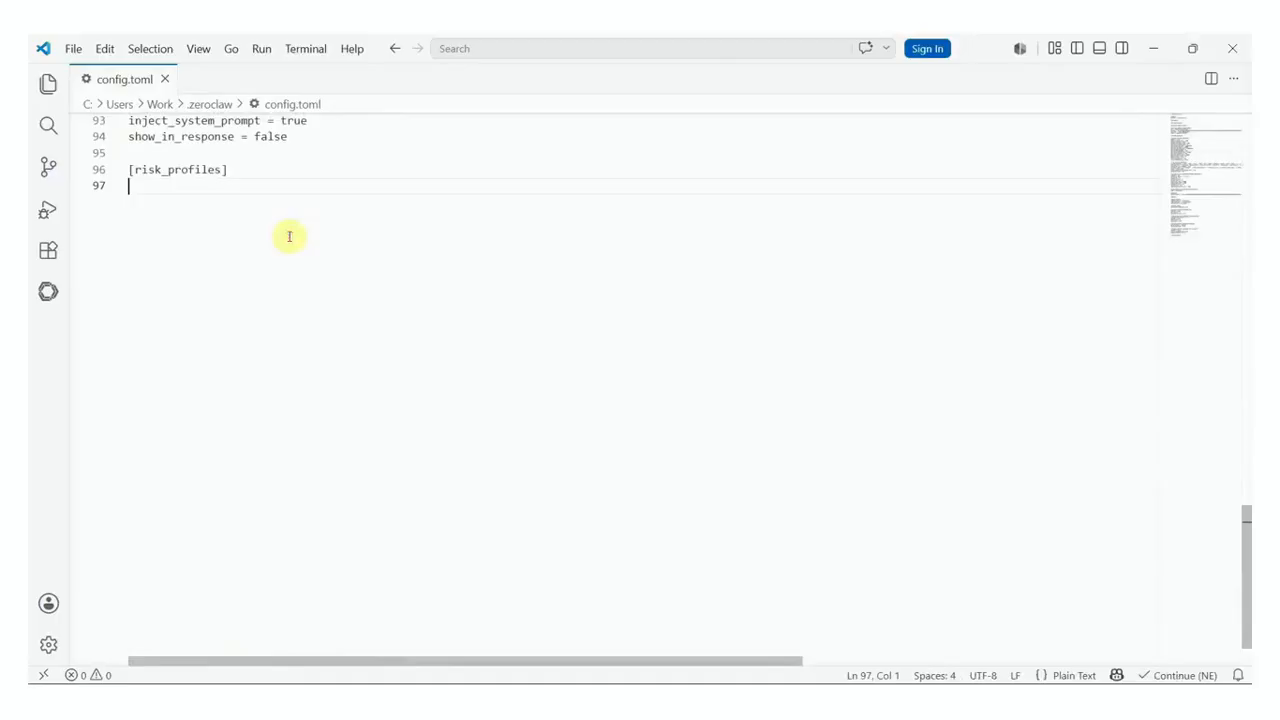
key("Return")
key("super+v")
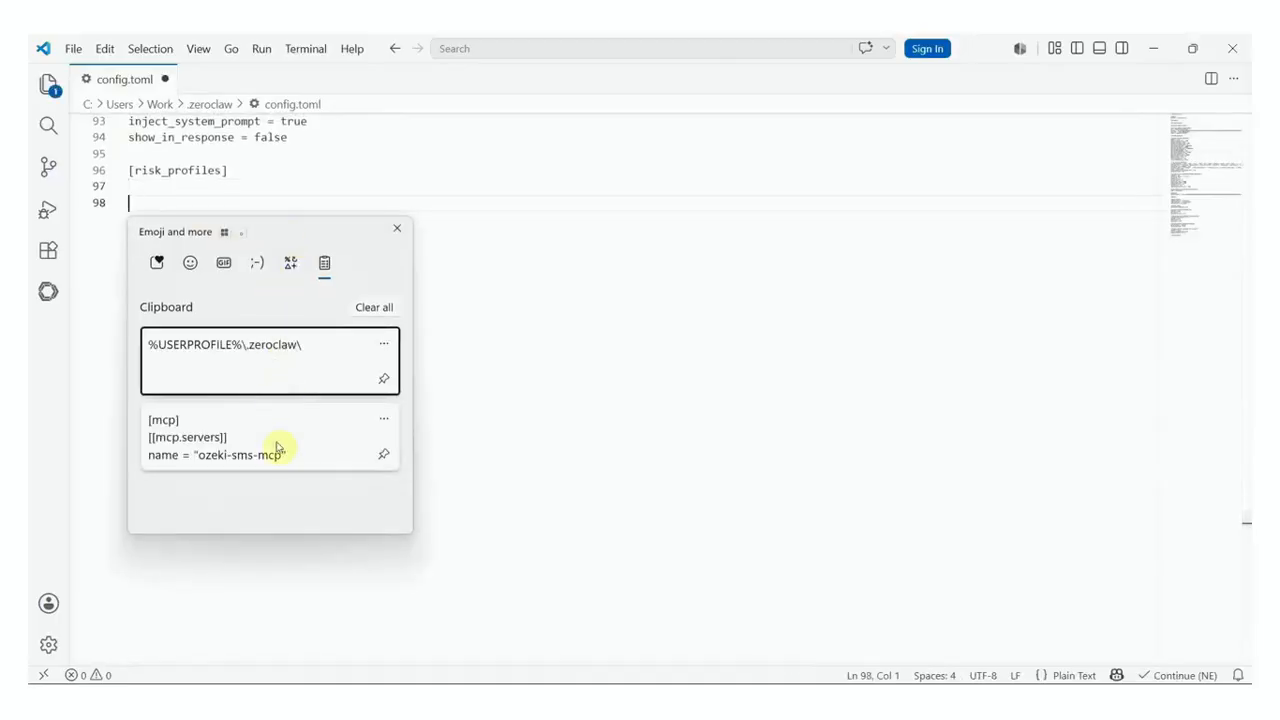
left_click(277, 443)
left_click_drag(871, 660, 125, 610)
scroll(217, 483, "up", 2)
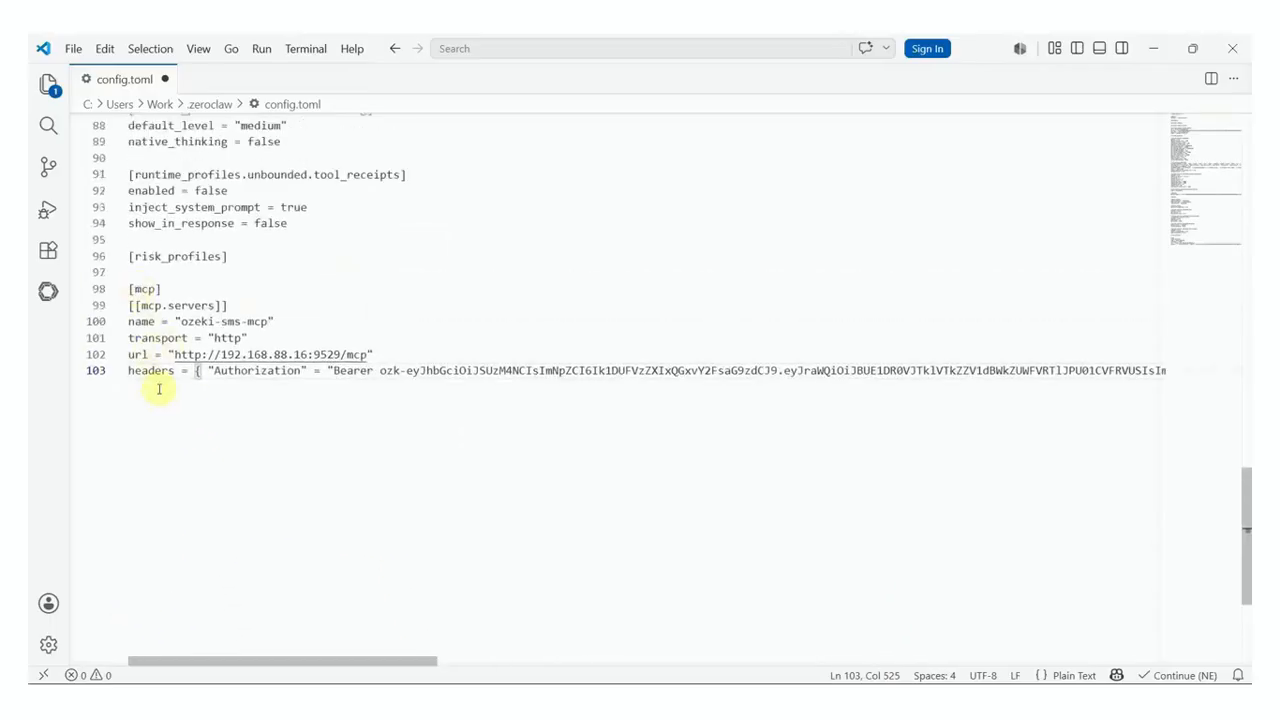
Save config.toml and close Visual Studio Code
left_click(73, 48)
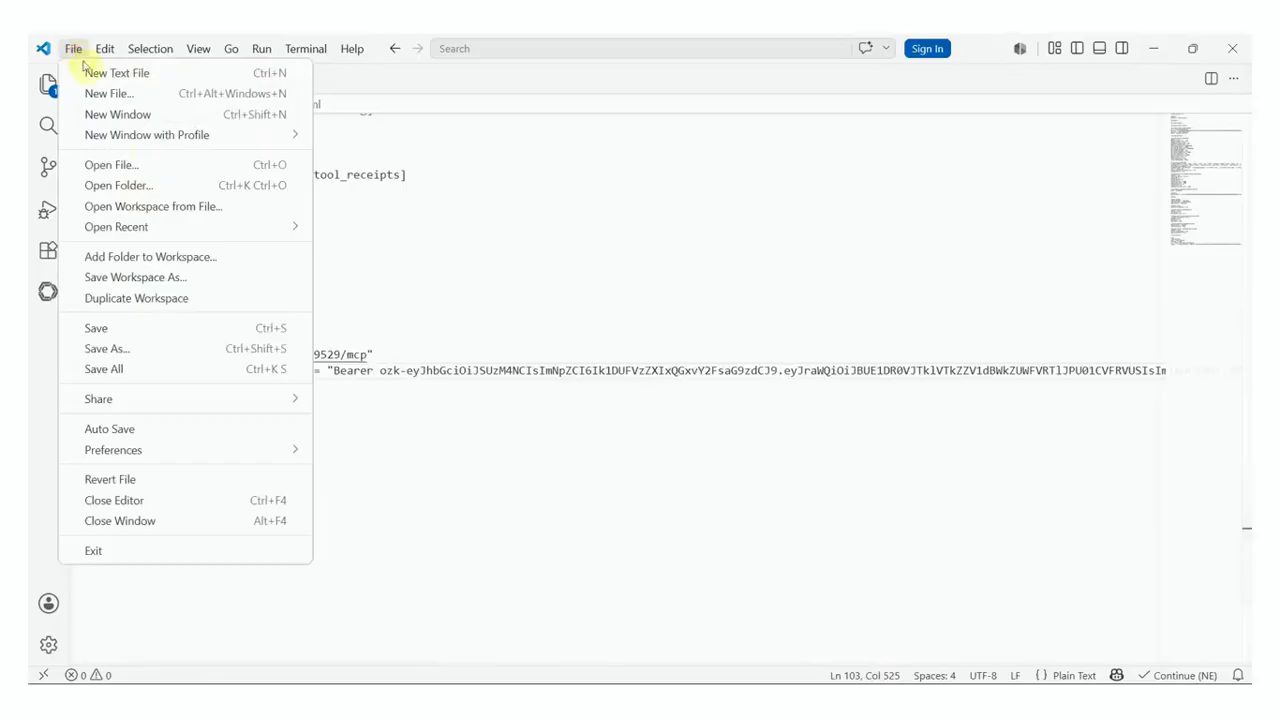
left_click(168, 321)
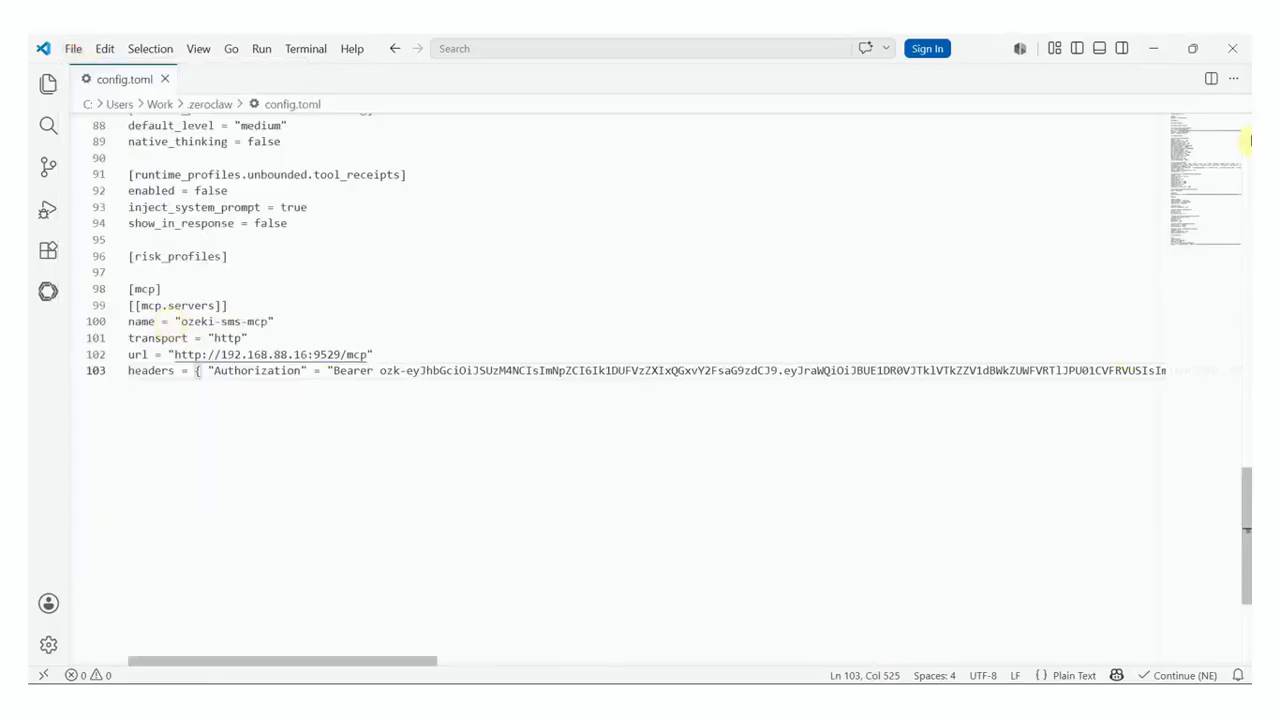
left_click(1238, 50)
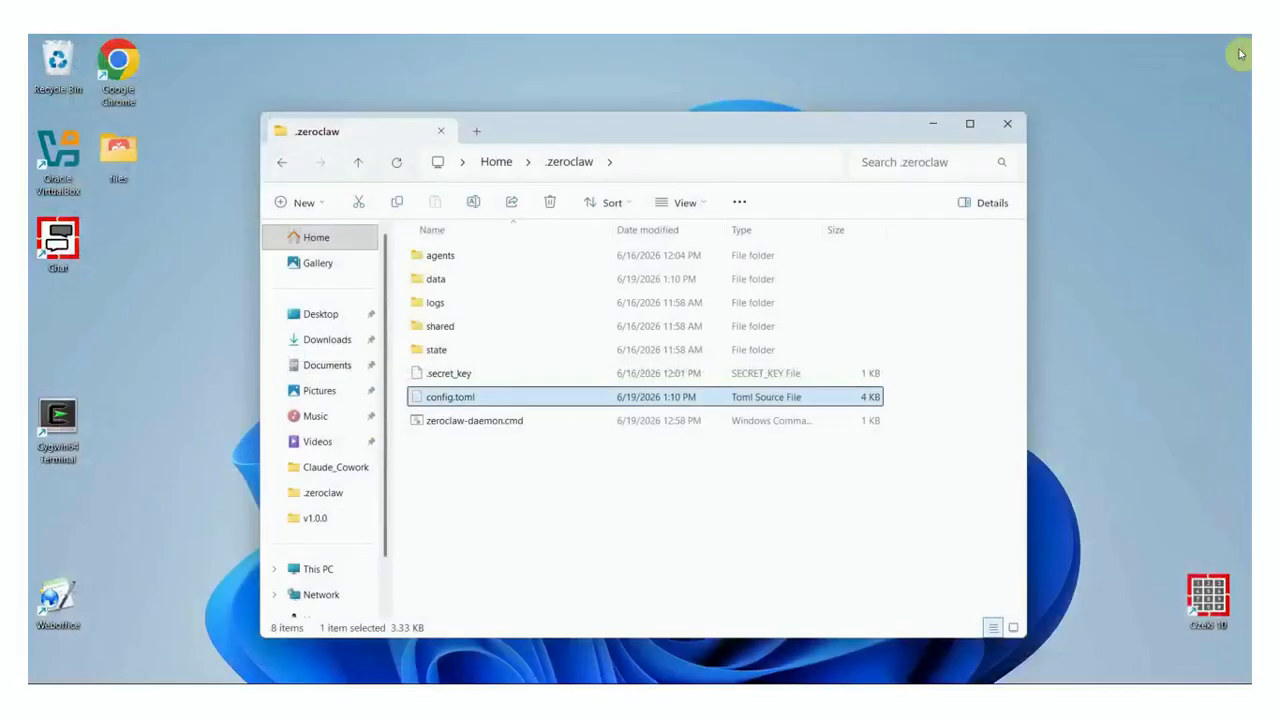
Reload the ZeroClaw daemon from the dashboard banner to apply the new config
left_click(934, 121)
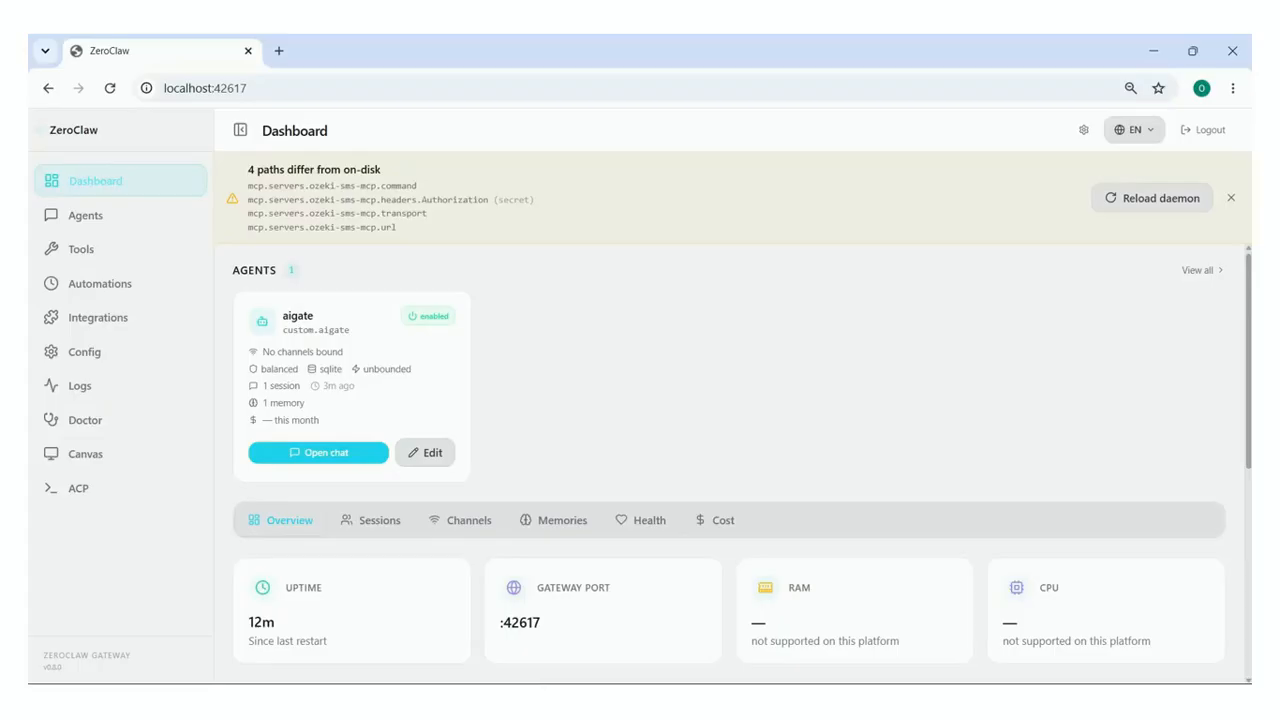
left_click(1158, 198)
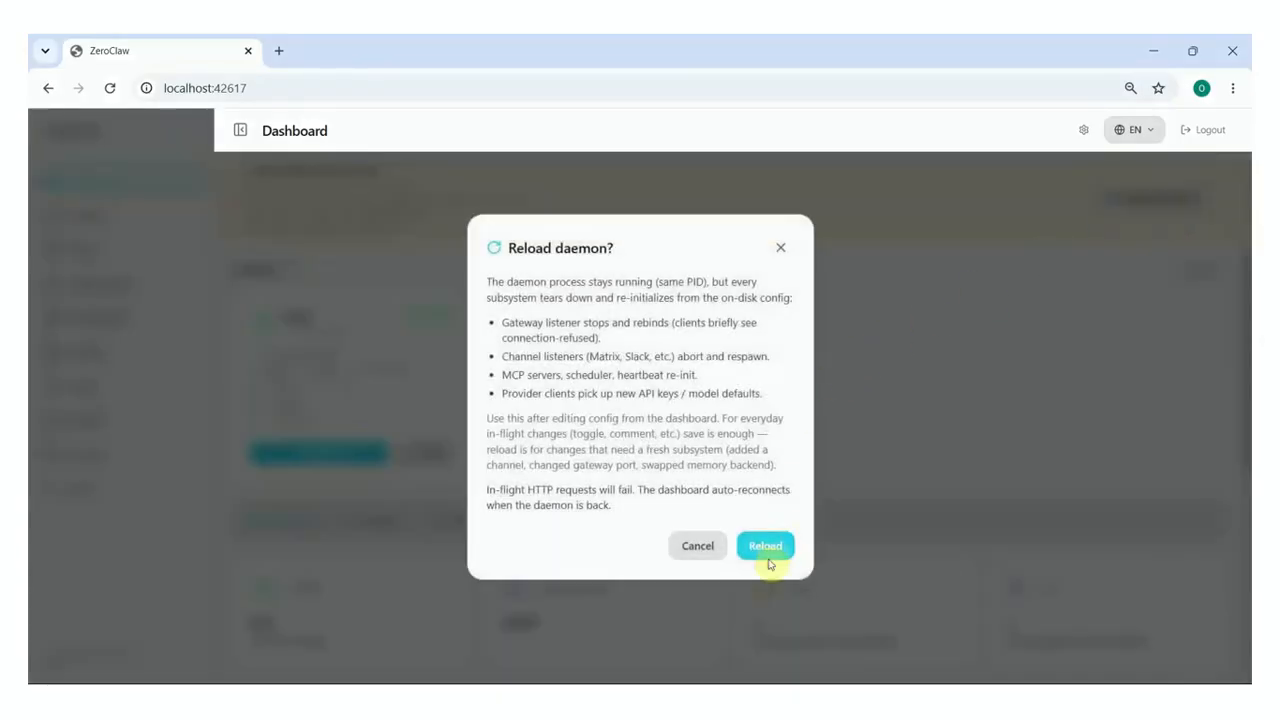
left_click(767, 547)
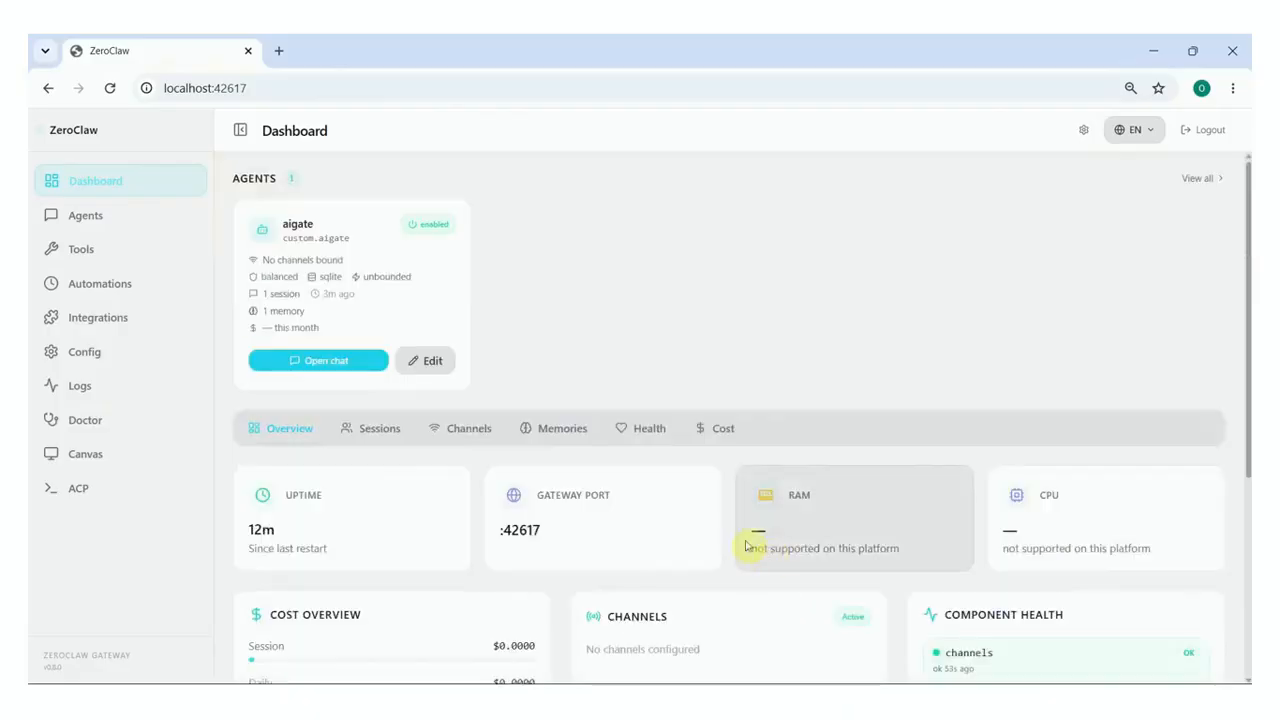
Browse the Tools page listing the agent's available tools
left_click(149, 258)
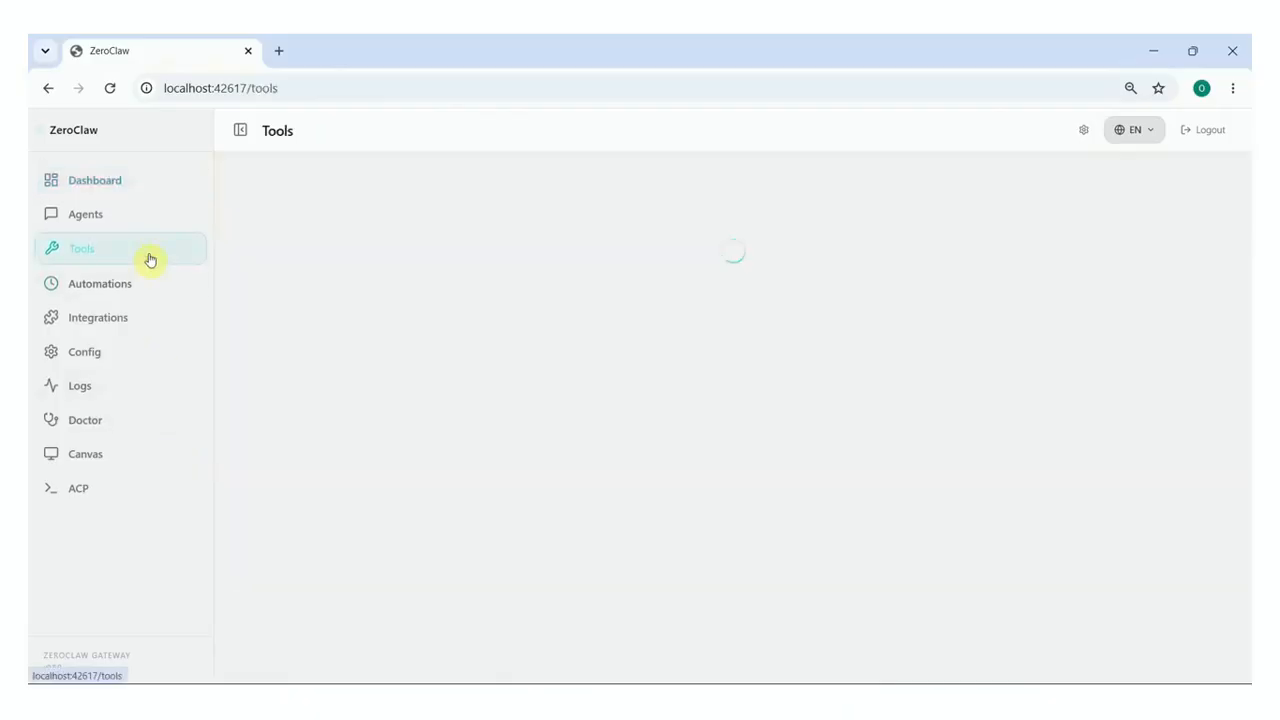
scroll(643, 487, "down", 5)
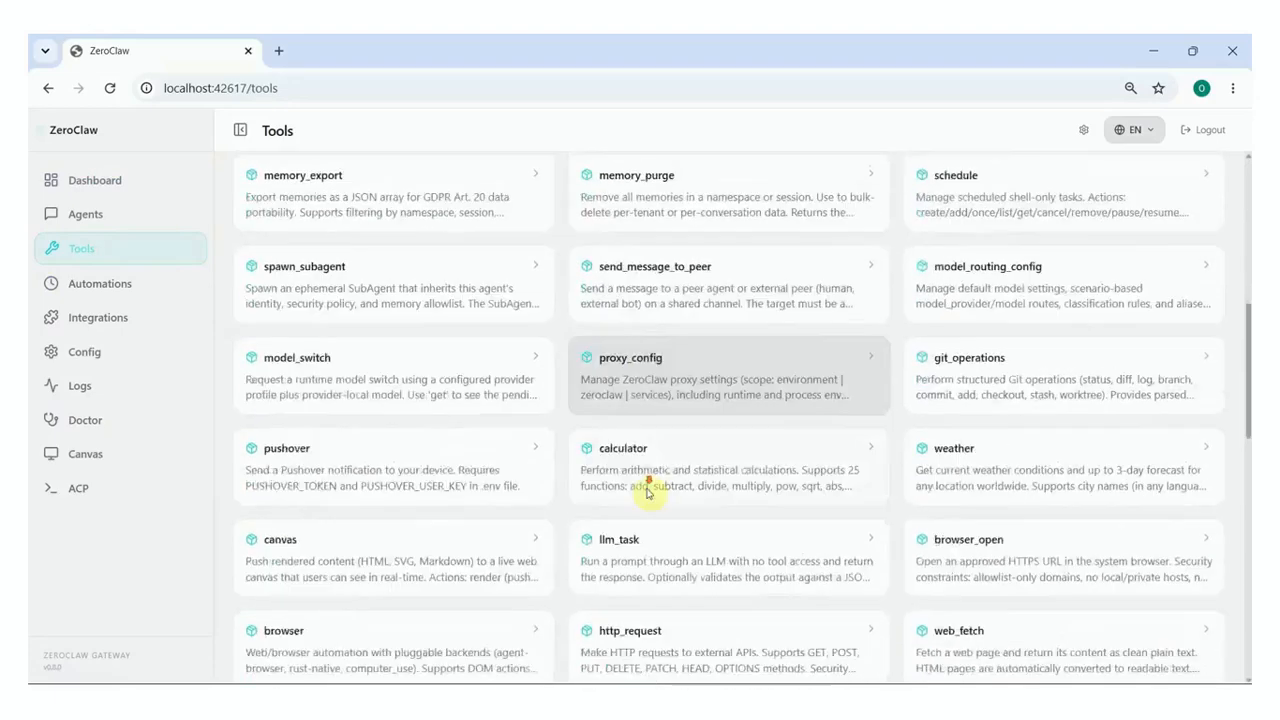
scroll(648, 490, "down", 7)
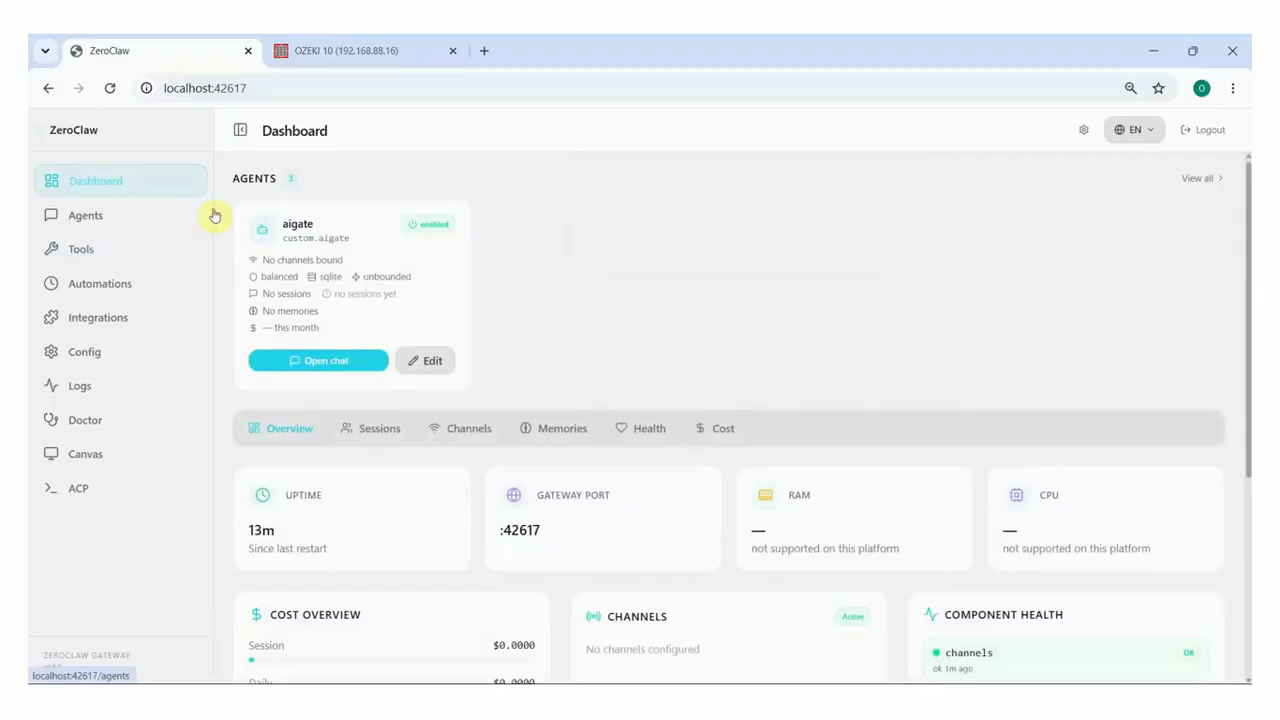
Ask the aigate agent to text 'Hello from ZeroClaw' and approve its send_sms tool call
left_click(365, 368)
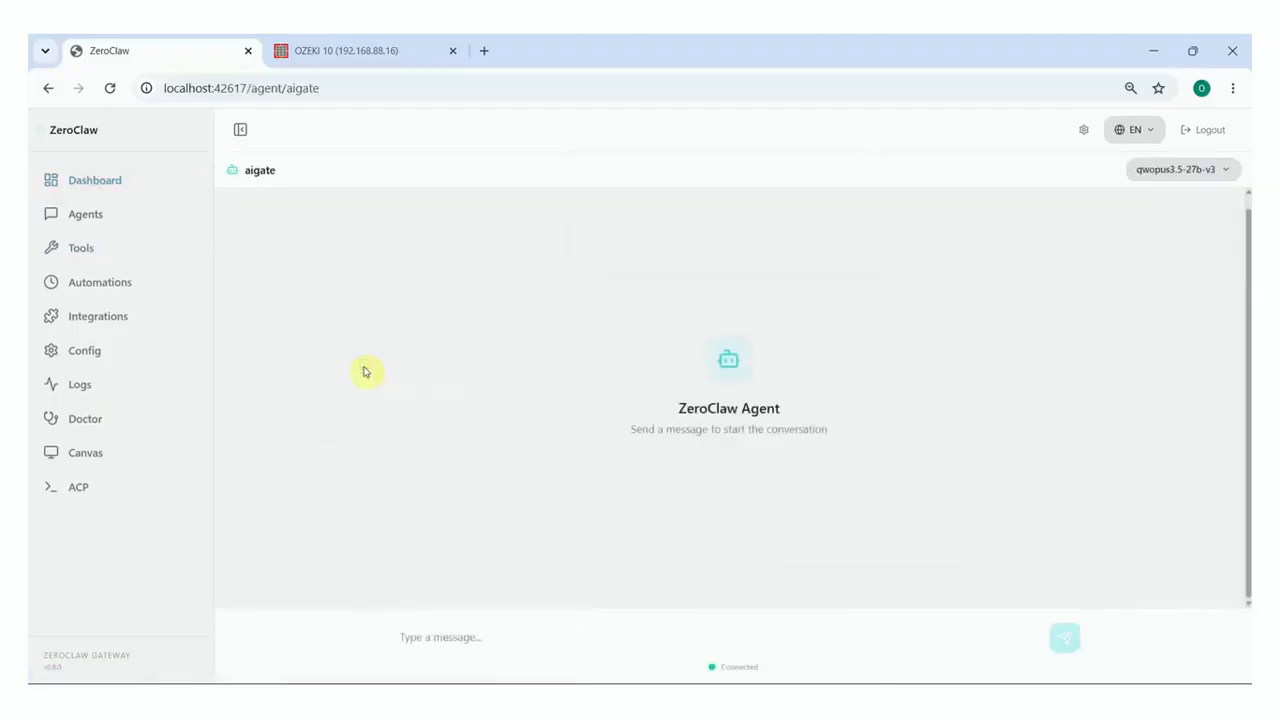
left_click(786, 636)
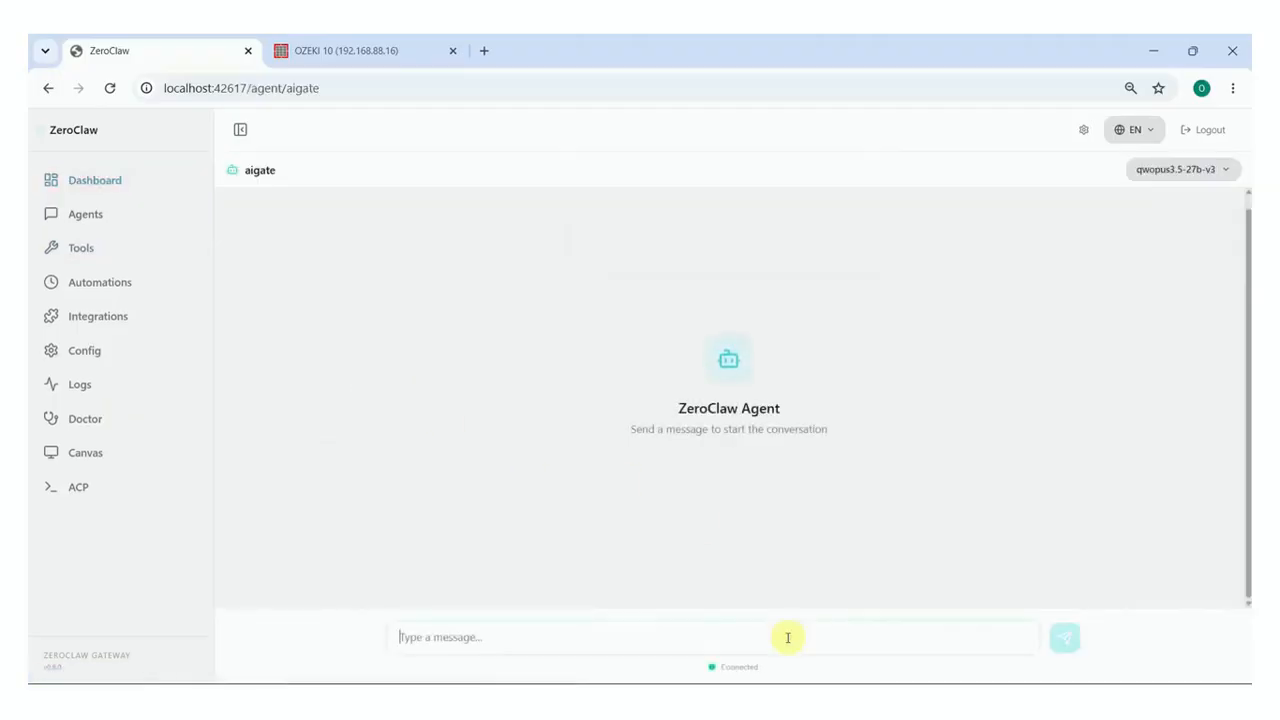
key("ctrl+v")
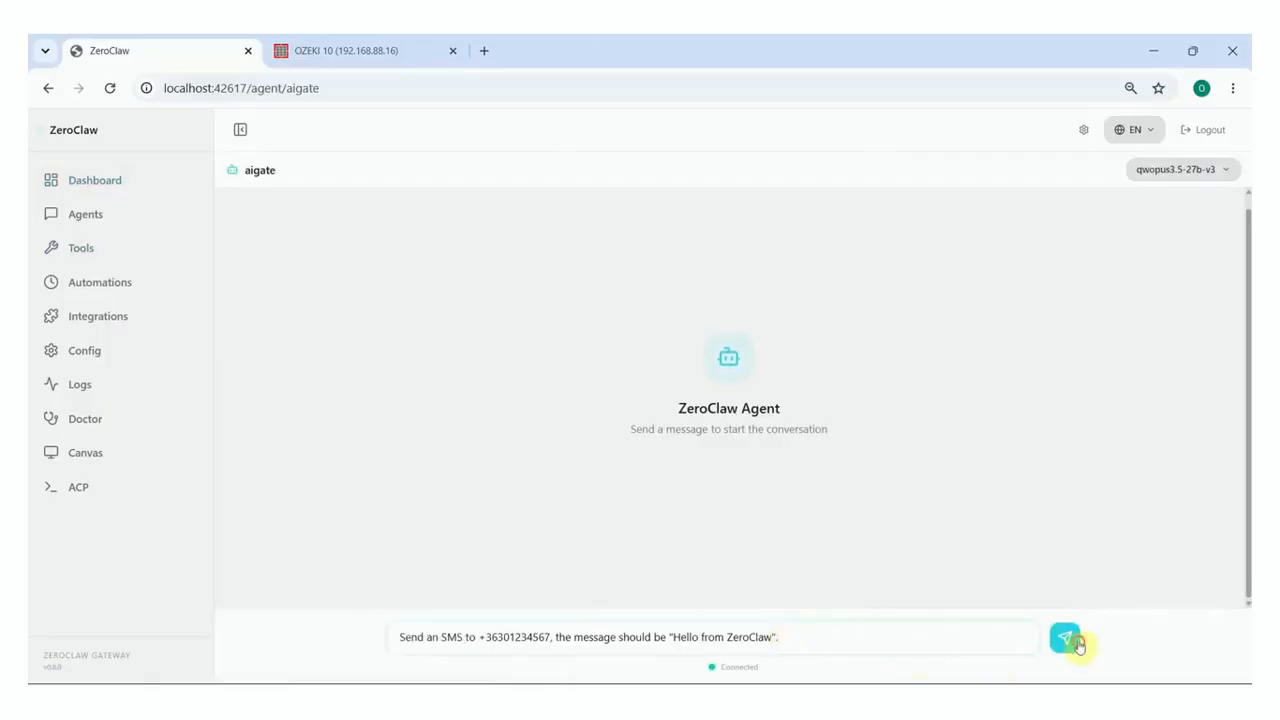
left_click(1074, 640)
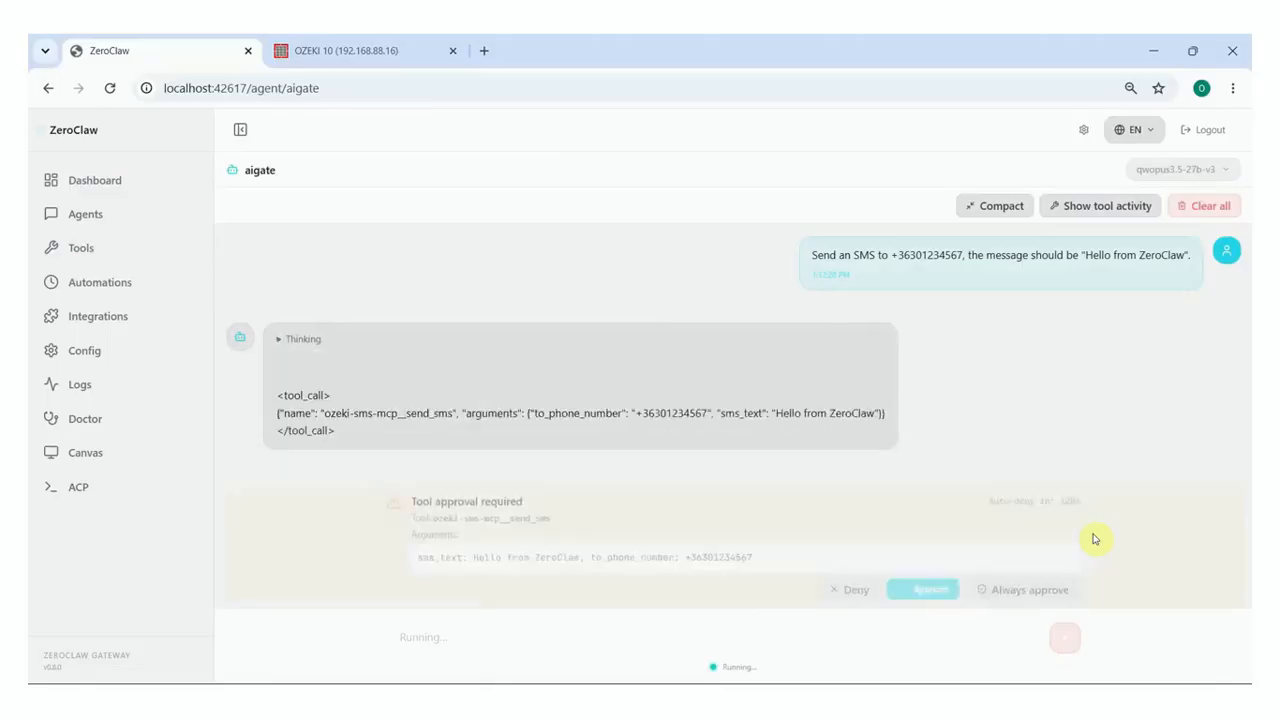
left_click(945, 589)
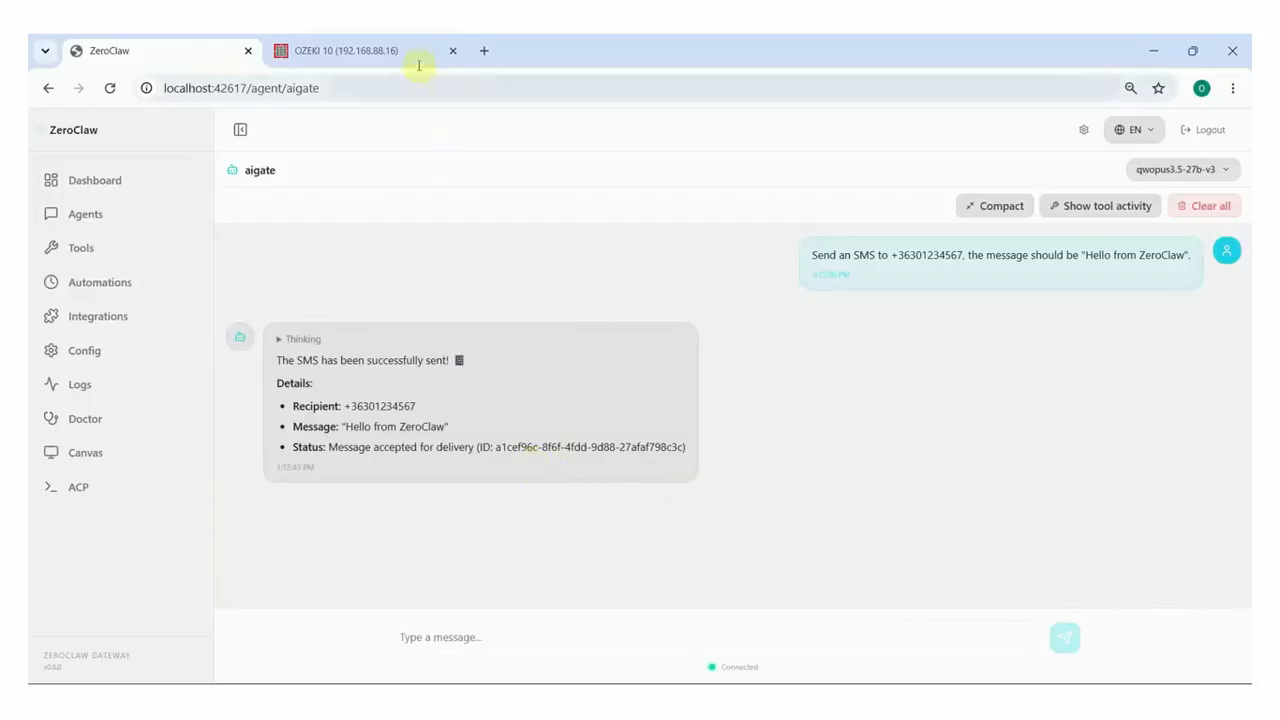
left_click(414, 51)
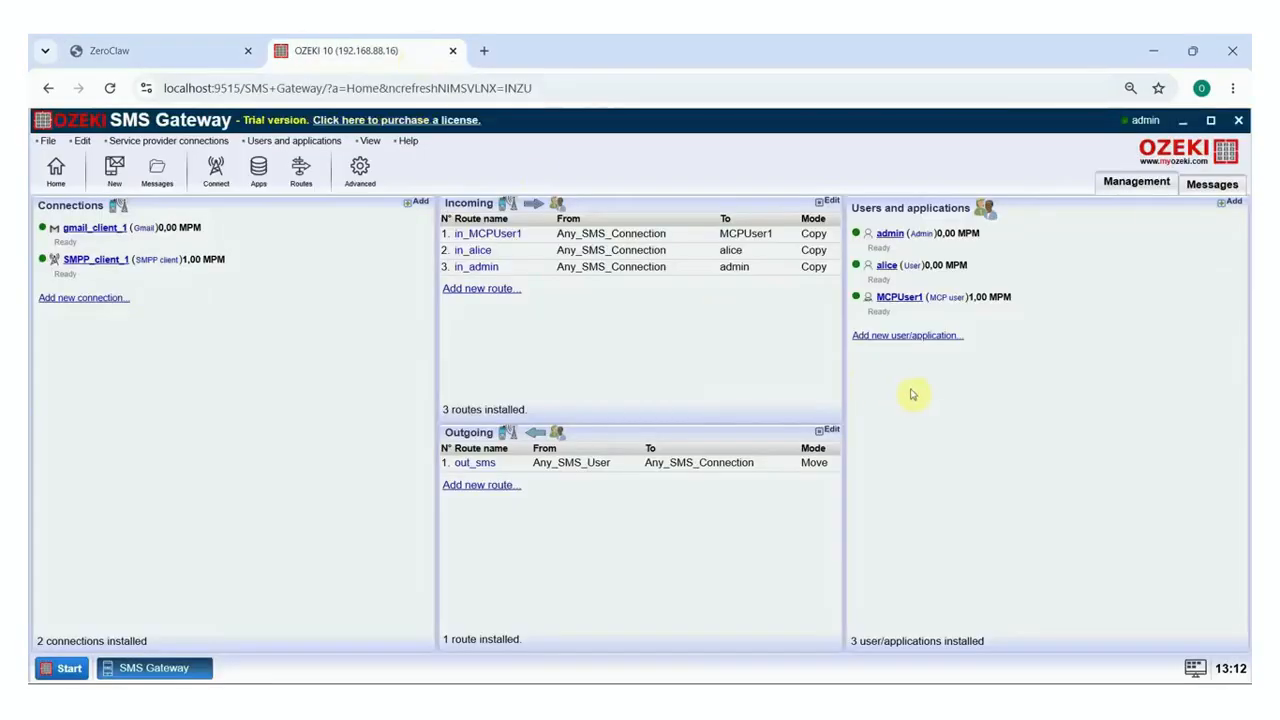
View MCPUser1's event log showing the successful send_sms call with 'Hello from ZeroClaw'
left_click(898, 298)
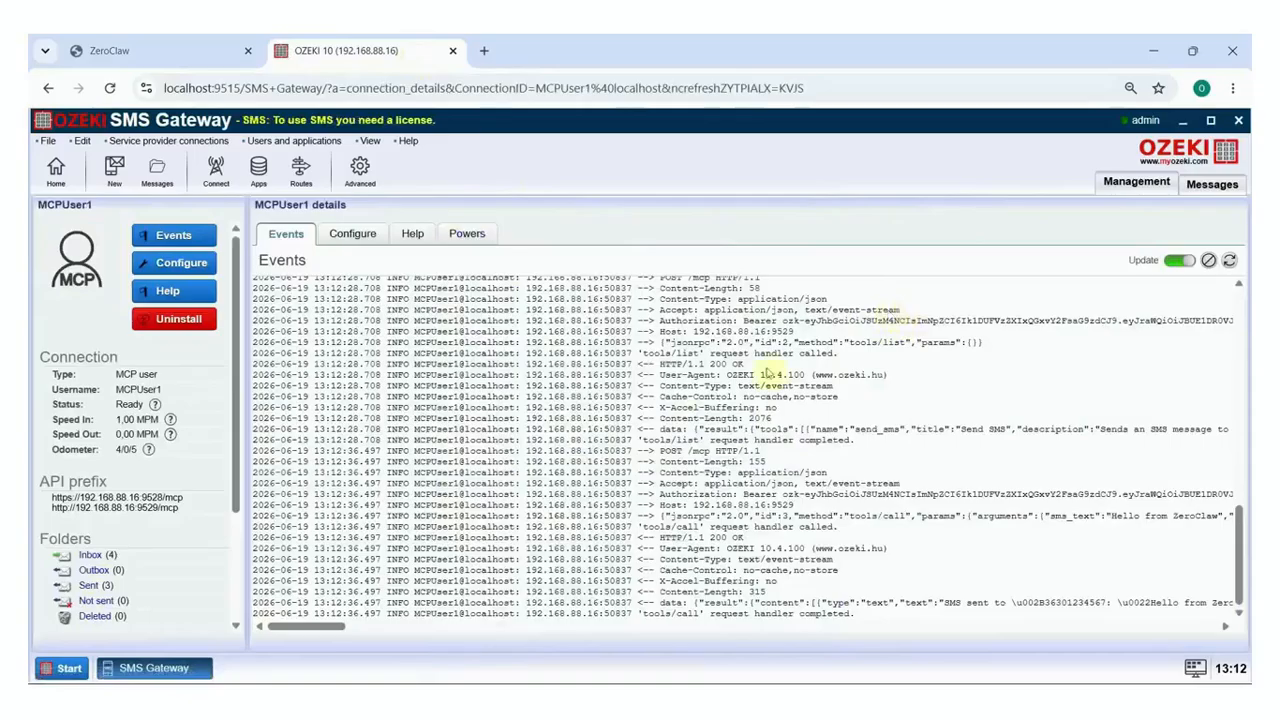
left_click_drag(330, 627, 365, 633)
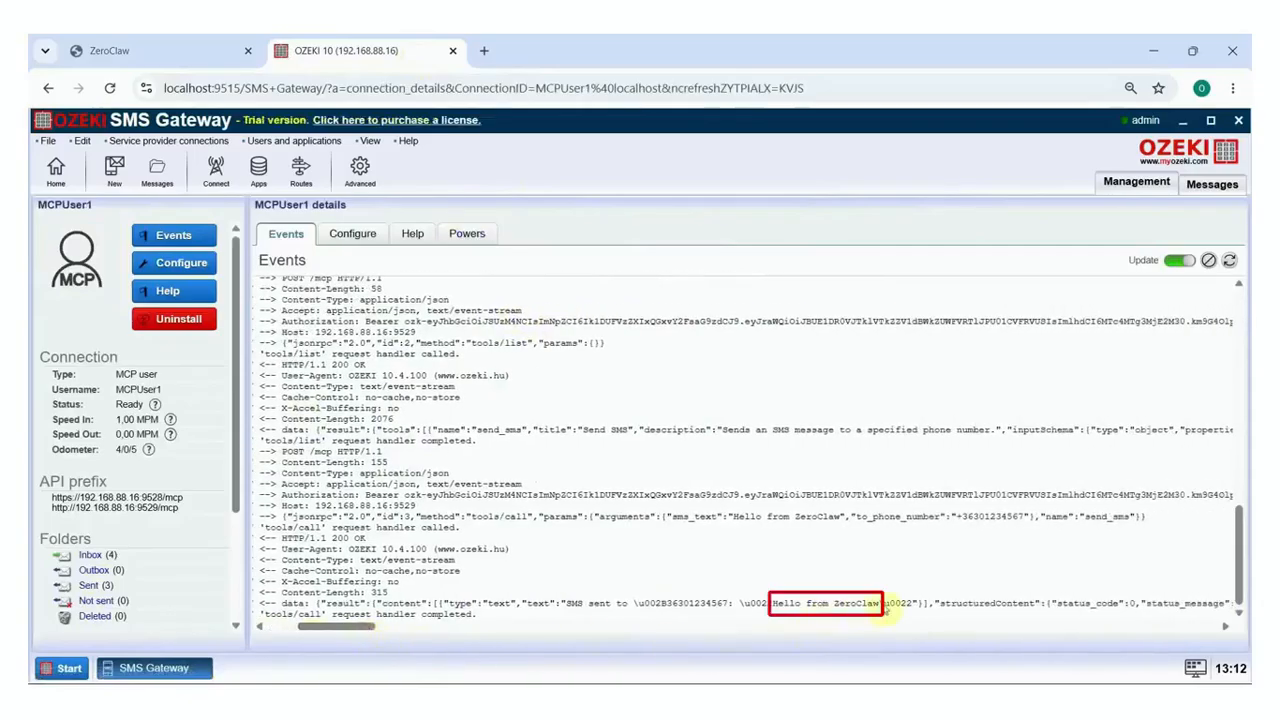